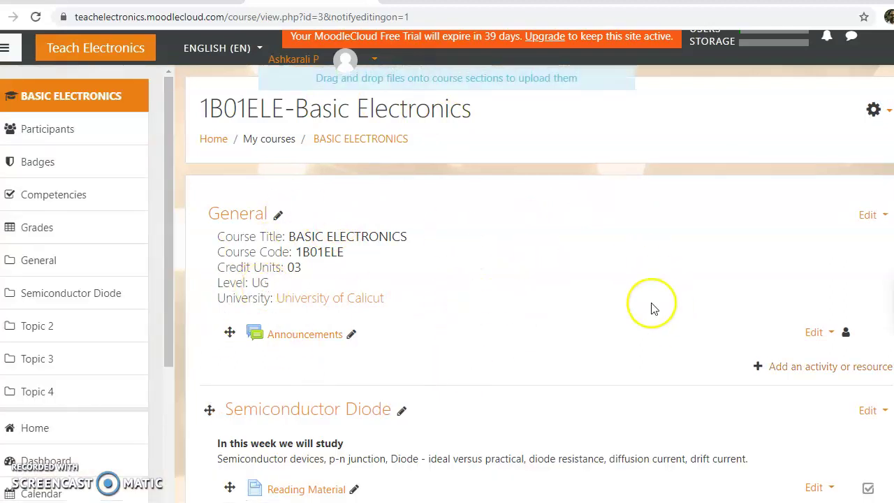
Open the activity and resource chooser for the Semiconductor Diode section of the course.
scroll(618, 348, down, 3)
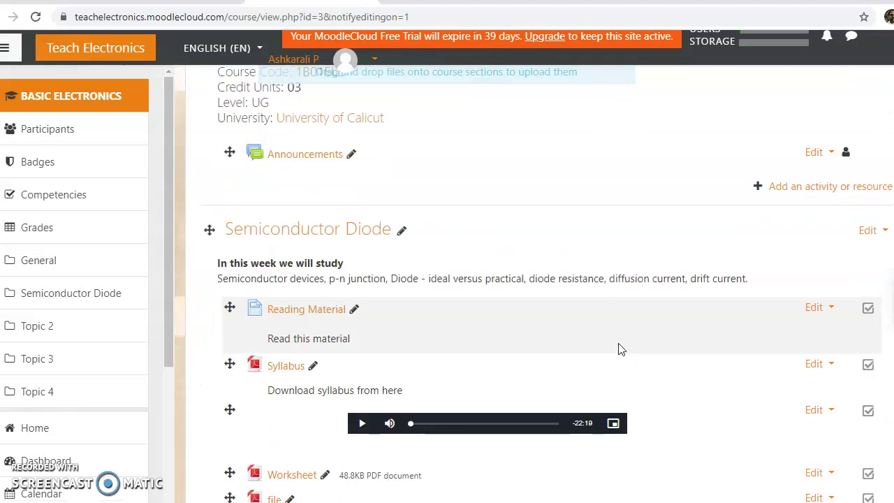
scroll(618, 347, down, 3)
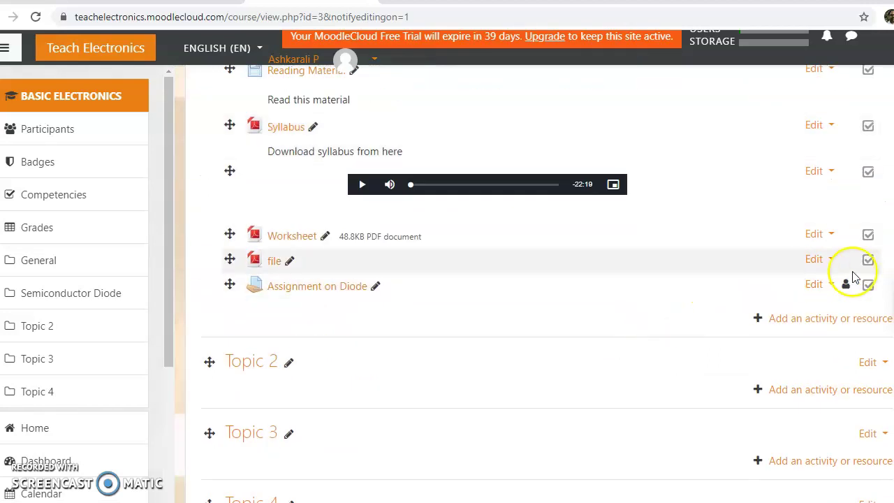
scroll(513, 303, up, 1)
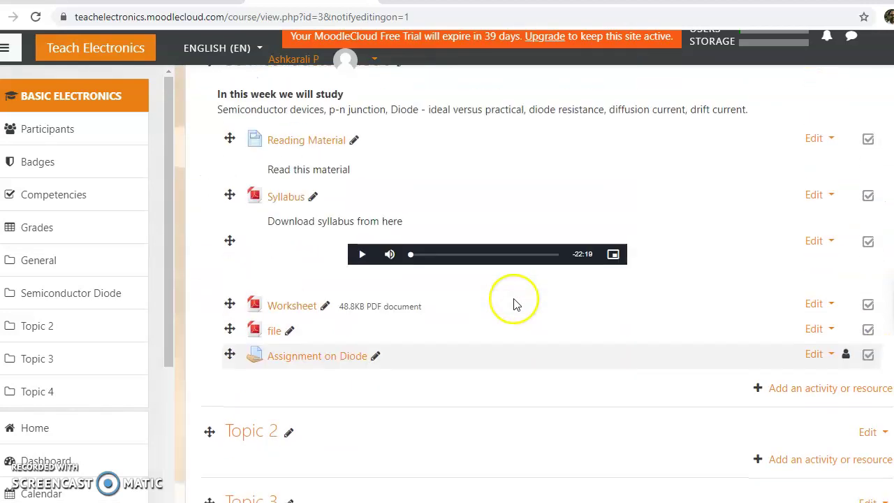
scroll(407, 216, up, 1)
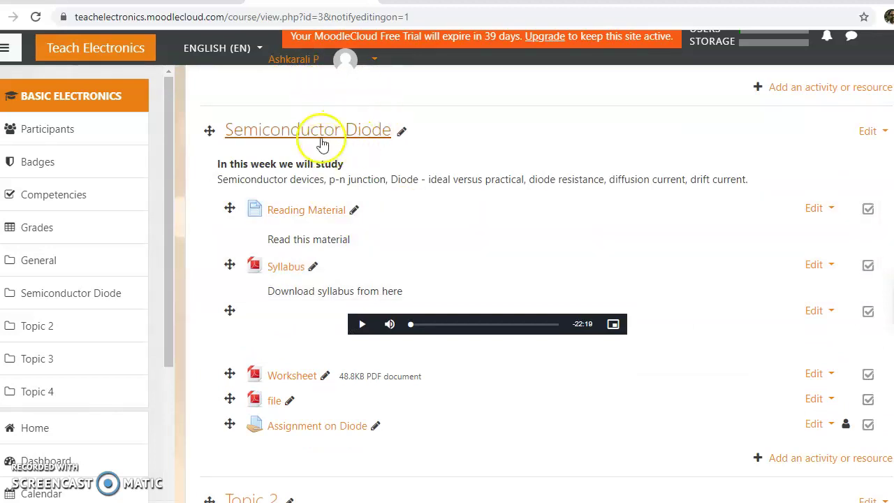
scroll(542, 264, down, 3)
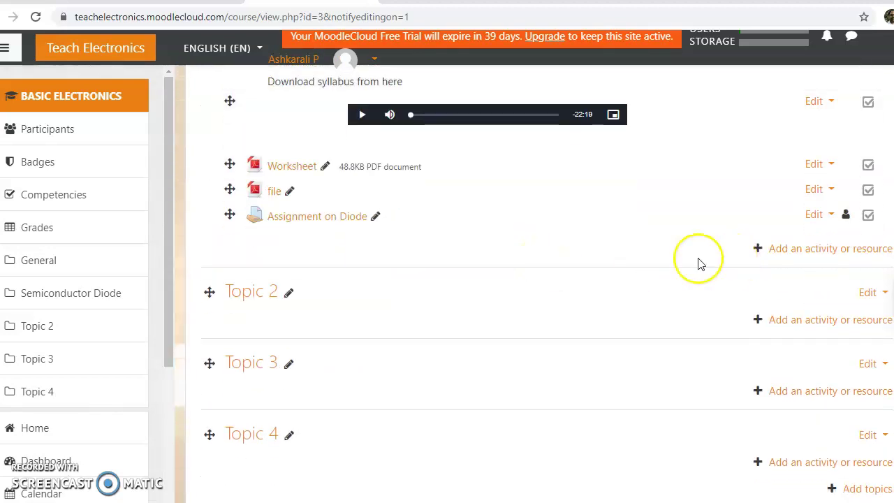
click(835, 250)
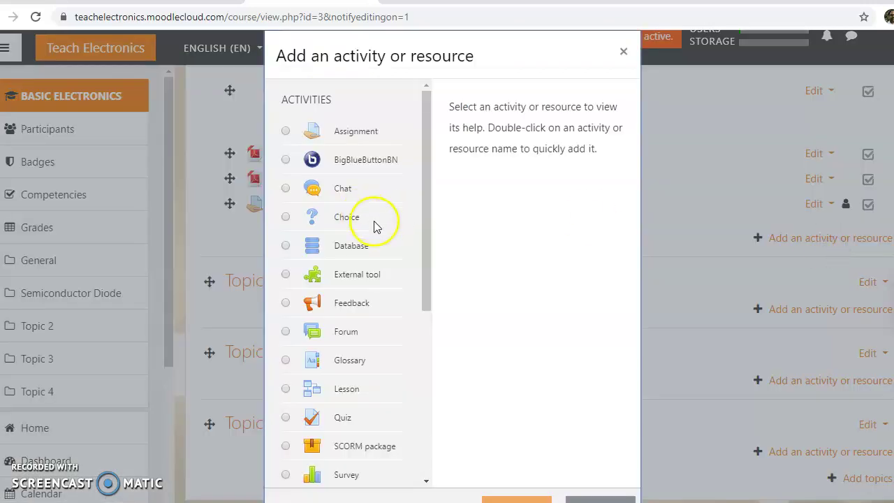
Choose Quiz from the activity list and add it to the Semiconductor Diode section.
scroll(379, 214, down, 1)
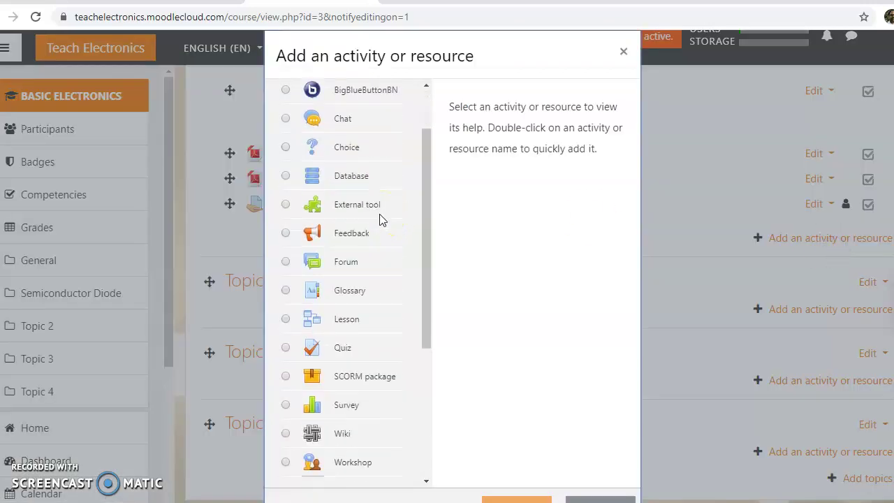
scroll(380, 220, down, 1)
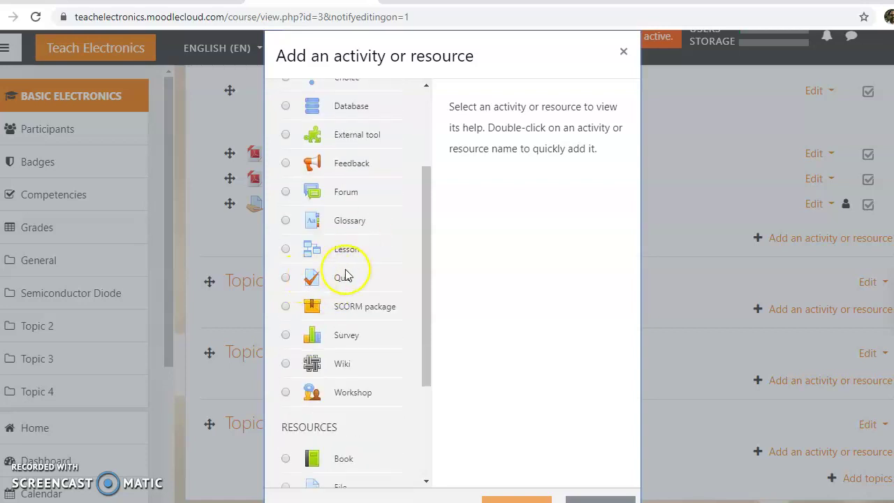
scroll(343, 267, up, 2)
scroll(349, 163, down, 3)
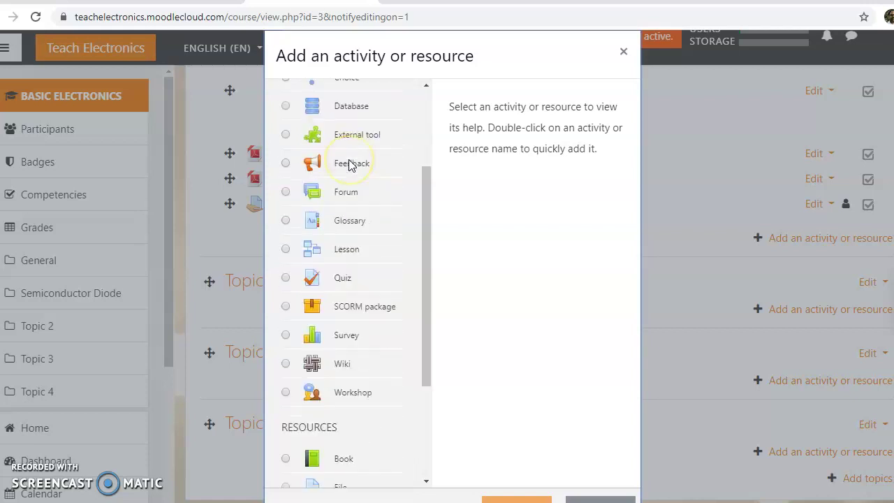
click(331, 214)
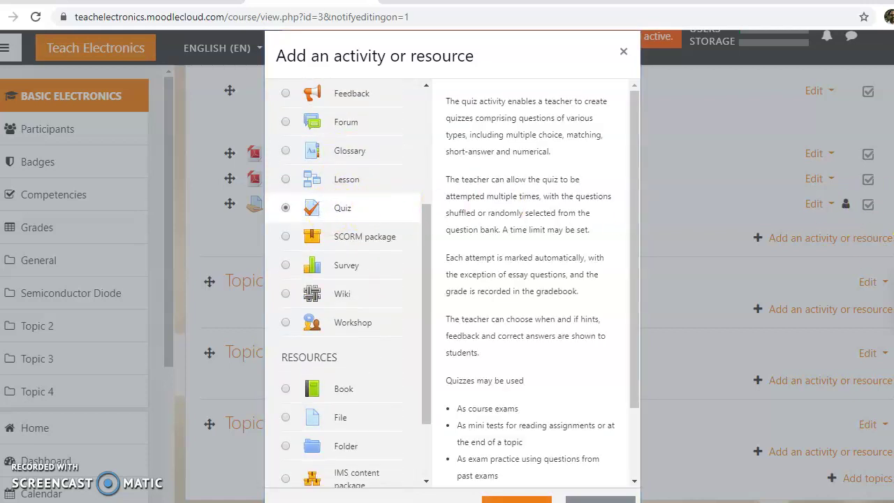
scroll(534, 266, down, 1)
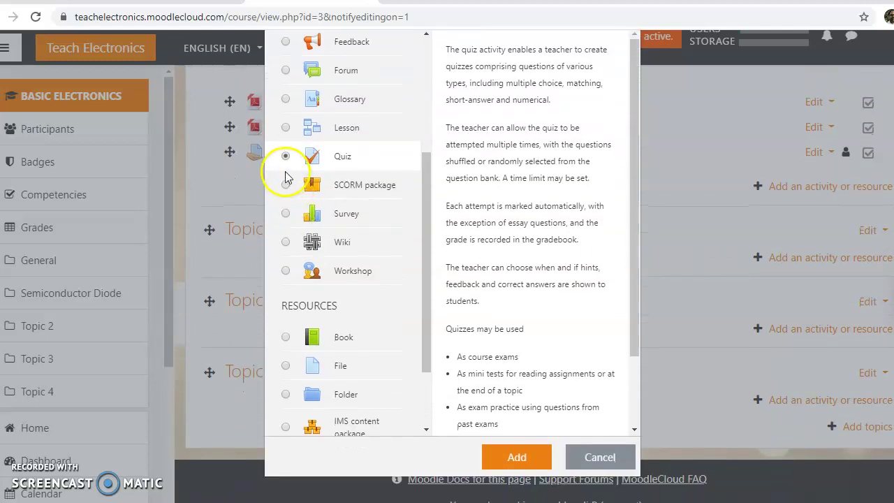
click(519, 457)
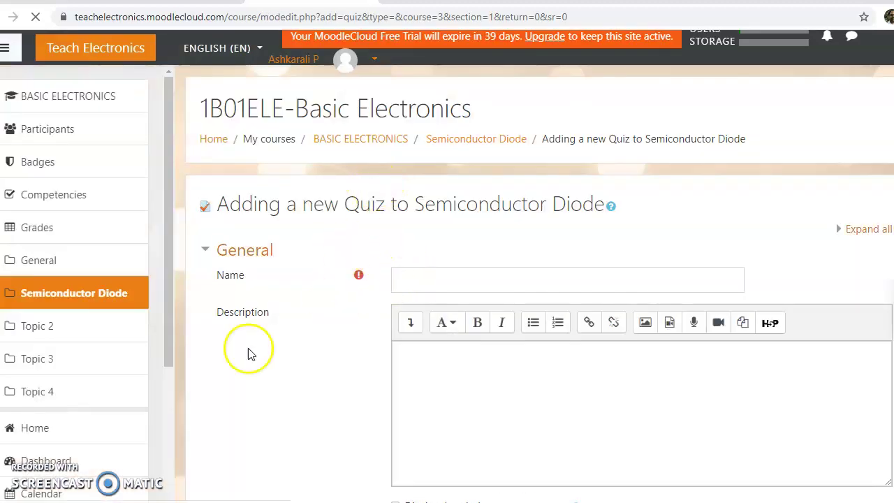
Name the quiz "Internal Test Paper 1" and enter "Instructions" as its description, followed by a new line.
click(414, 278)
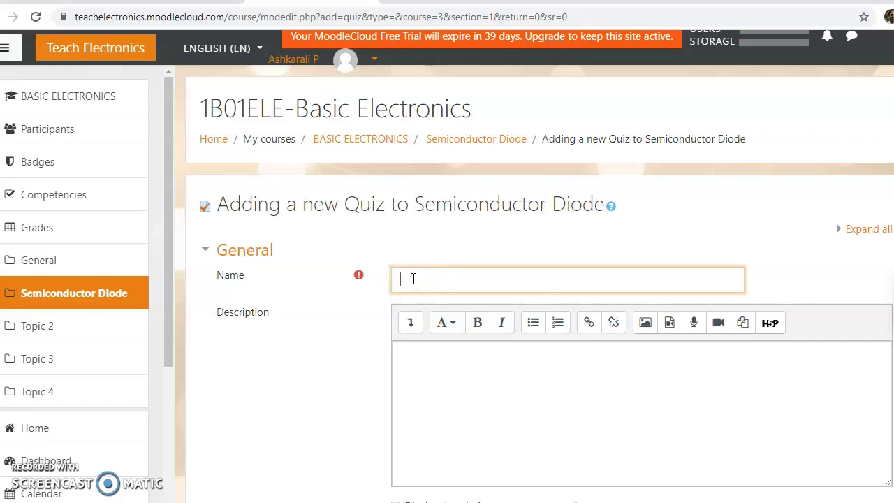
text(Test Paper 1)
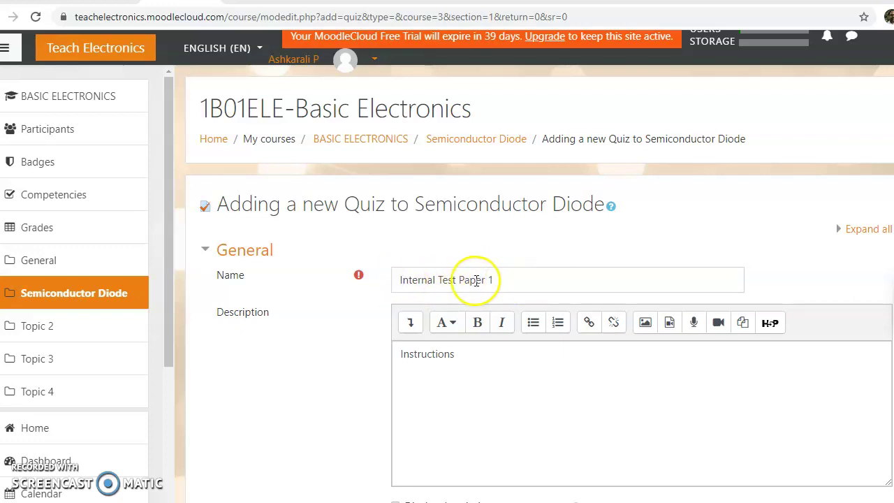
scroll(498, 318, down, 1)
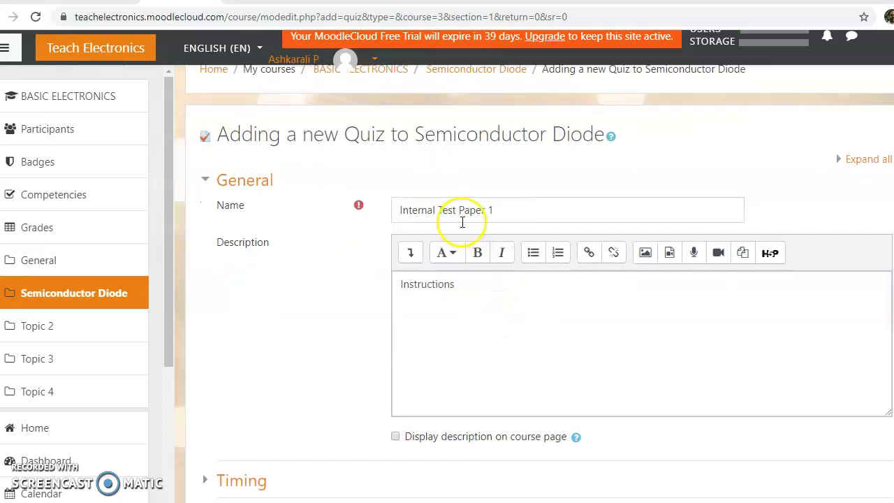
click(468, 289)
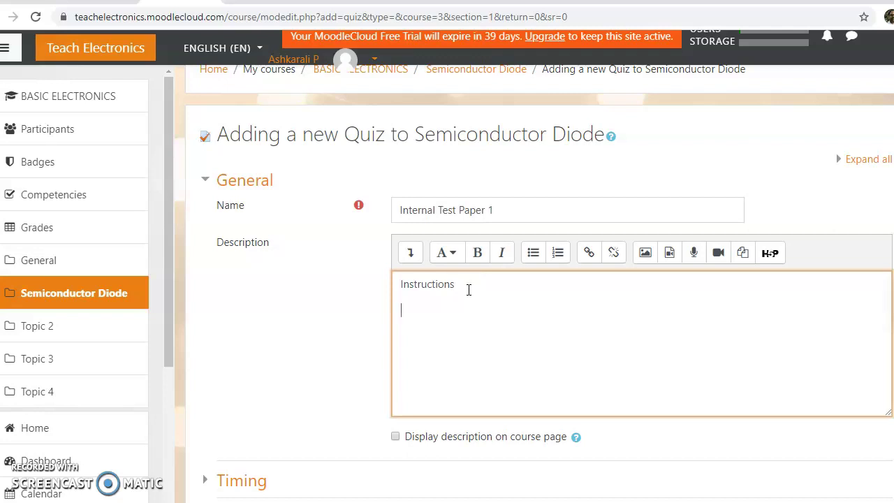
key(Return)
In the Timing settings, enable the quiz opening time and set it to 24 April 2020 at 14:00.
scroll(443, 359, down, 2)
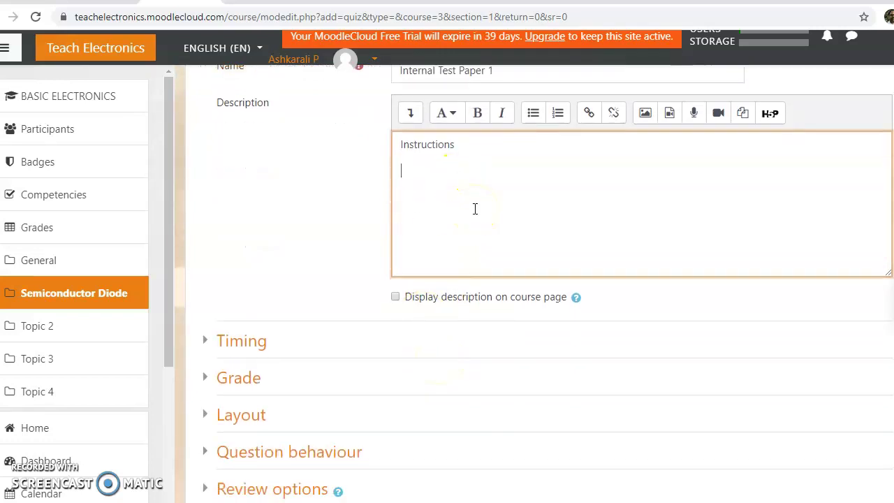
scroll(231, 297, down, 2)
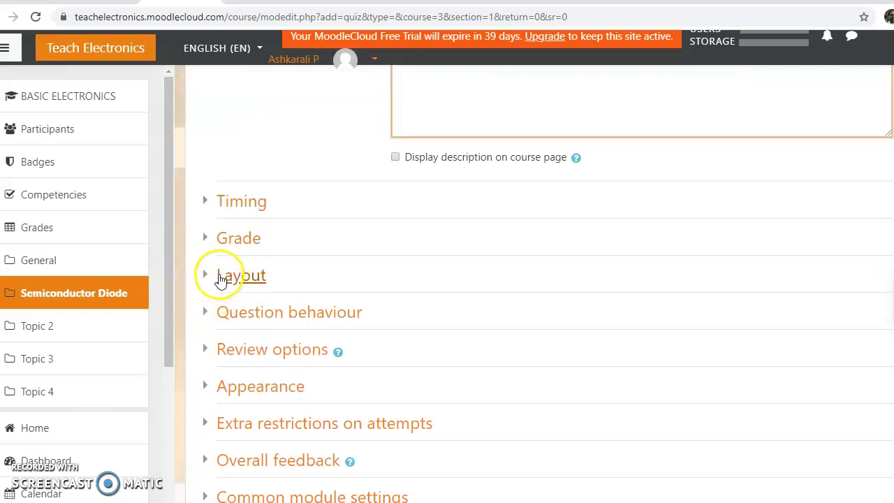
click(208, 203)
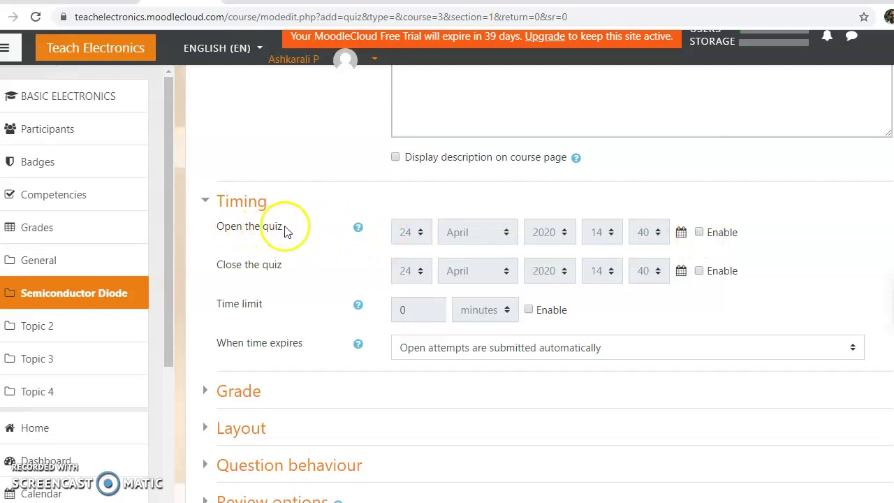
click(699, 233)
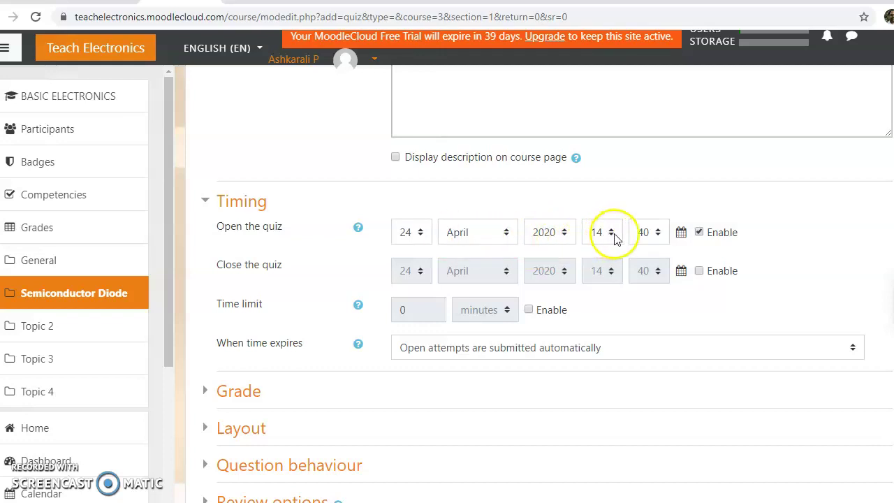
click(658, 233)
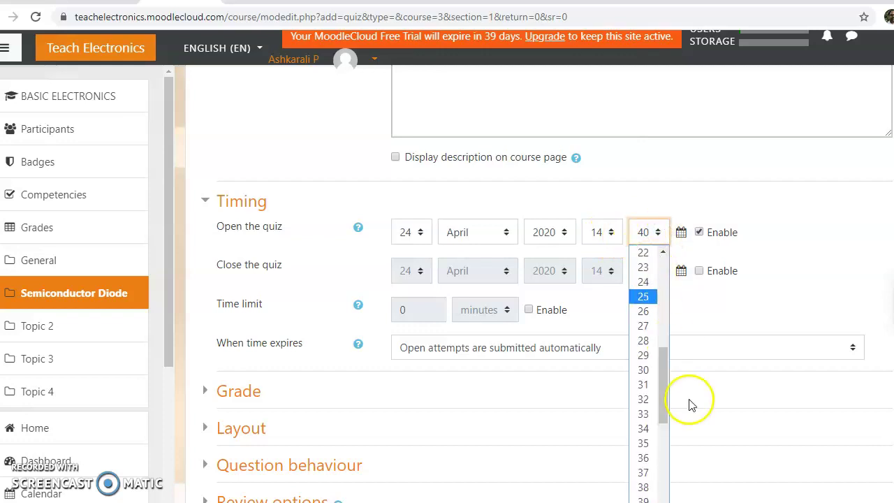
drag(663, 395, 663, 265)
click(644, 255)
click(796, 235)
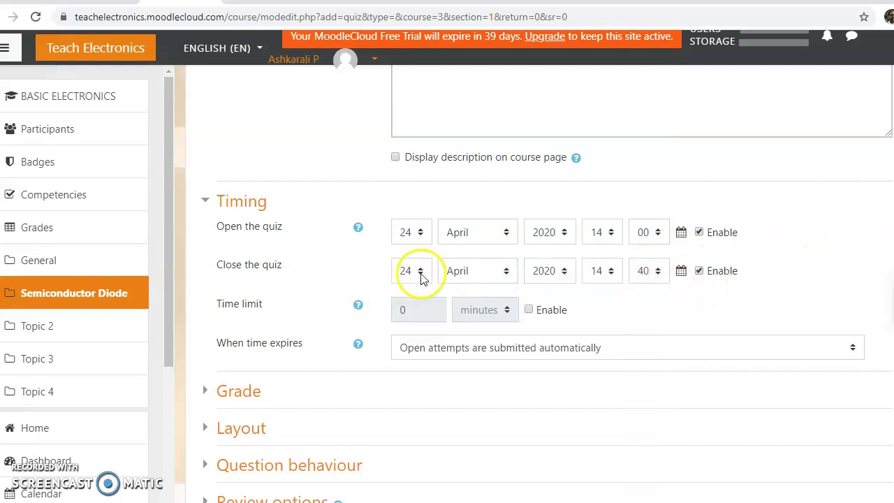
Set the quiz to close on 25 April 2020 at 14:00 and enable a time limit of 15 minutes.
click(420, 272)
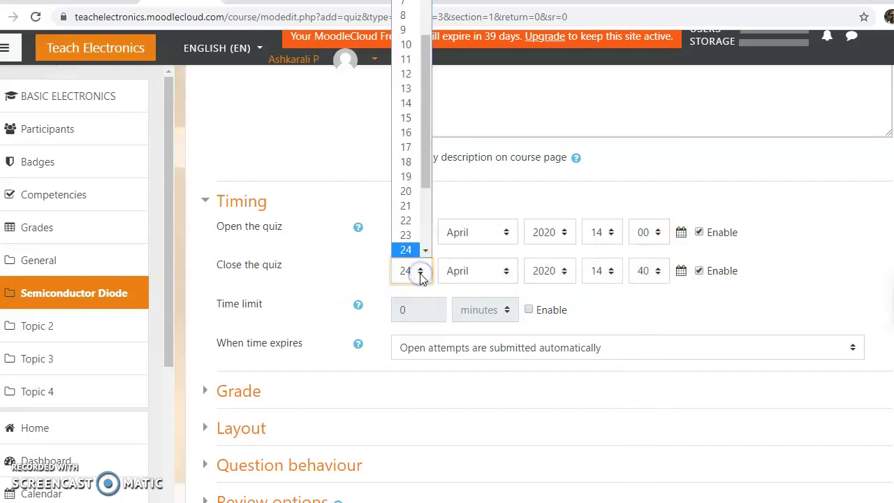
click(425, 251)
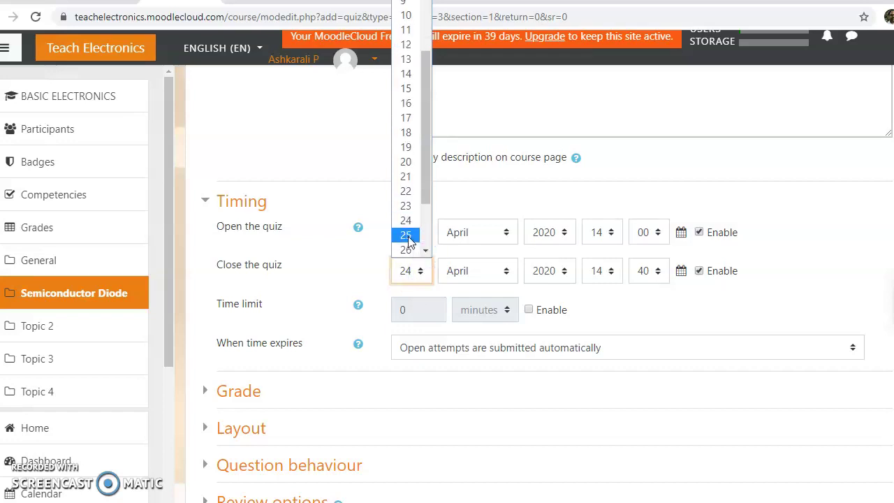
click(409, 236)
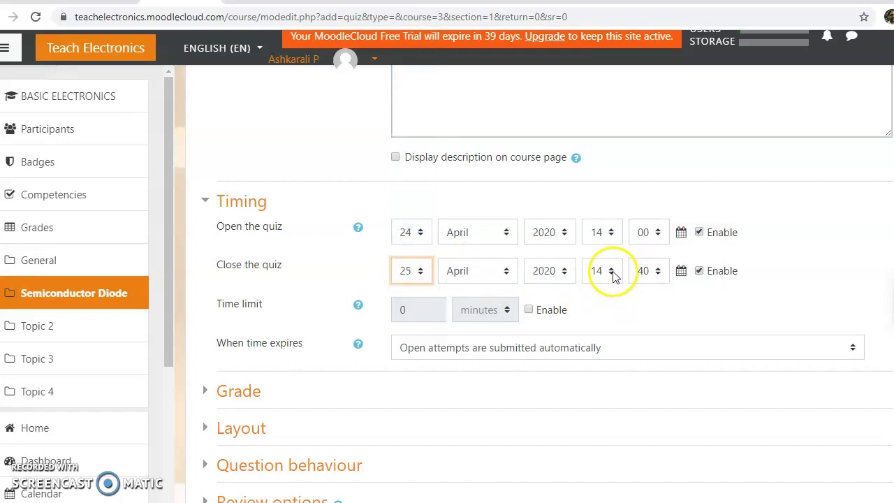
click(657, 273)
drag(668, 142, 664, 7)
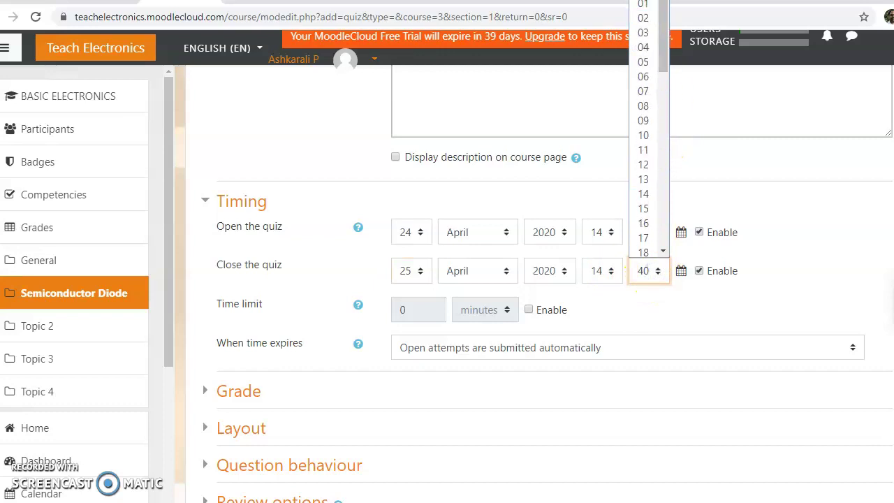
click(644, 8)
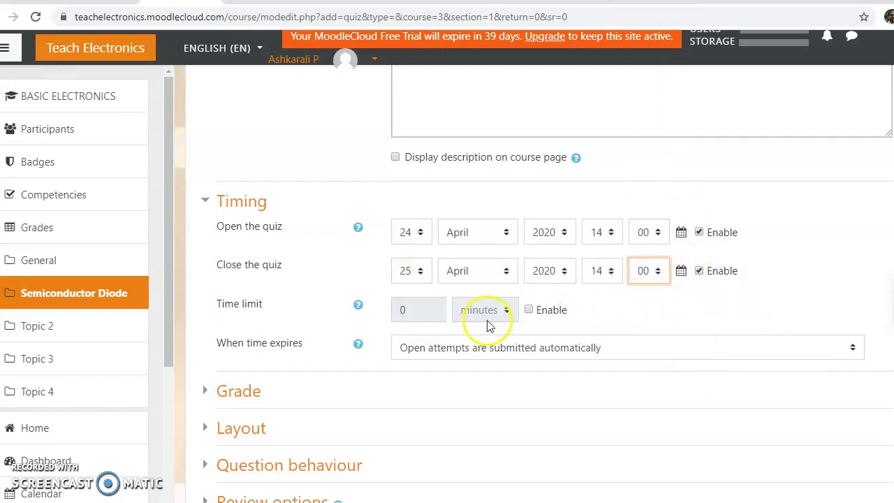
click(530, 312)
drag(423, 310, 383, 312)
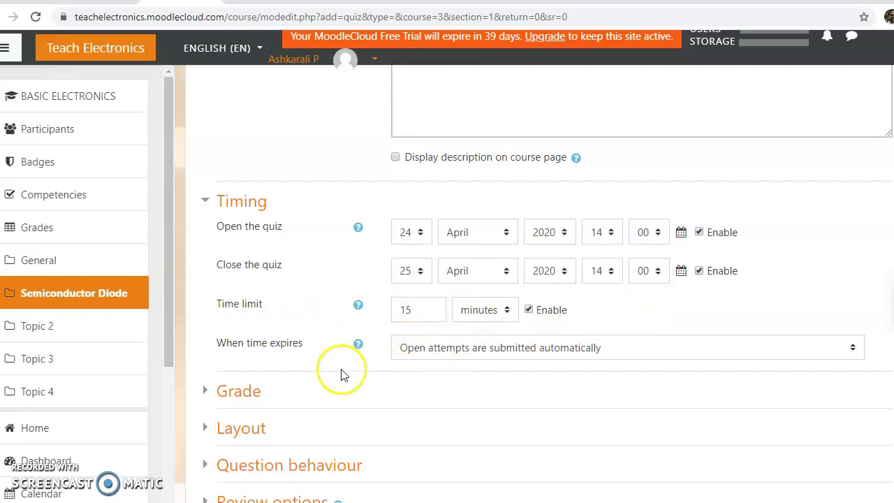
In the Grade settings, set the quiz's grade to pass to 40.
scroll(343, 371, down, 1)
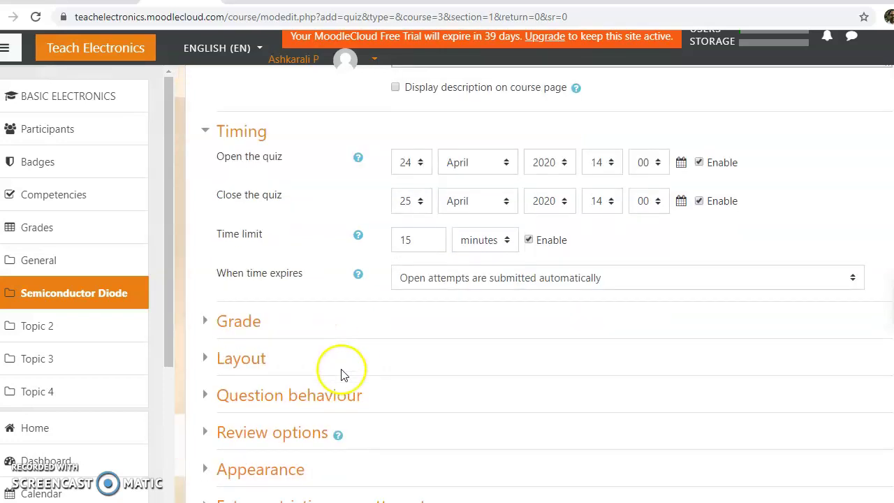
click(203, 323)
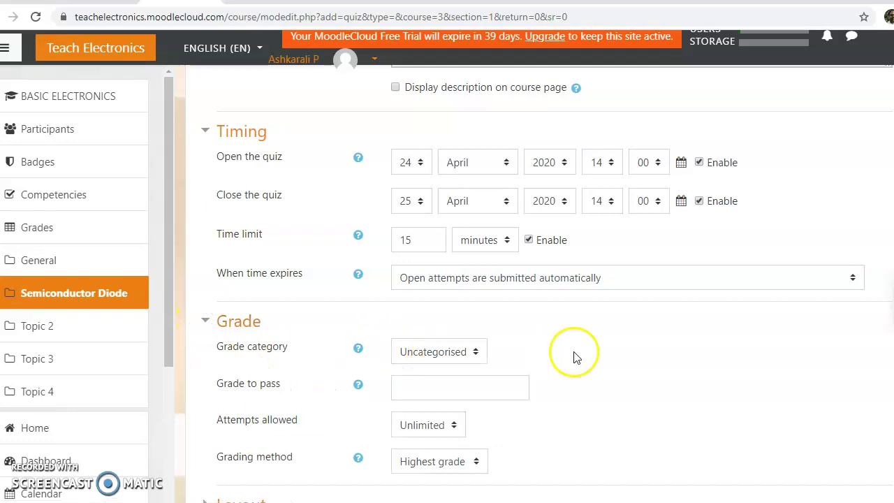
scroll(559, 353, down, 1)
click(420, 322)
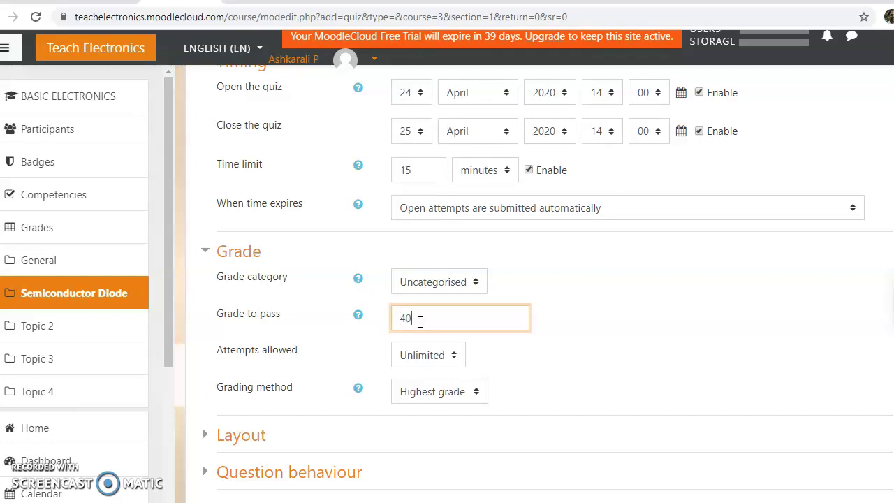
click(554, 266)
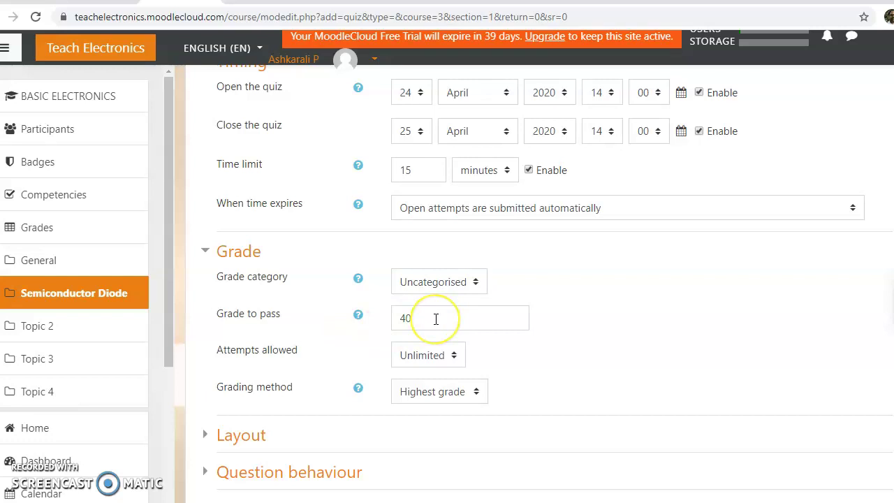
Try to save the new quiz's settings and display the quiz.
scroll(436, 319, down, 3)
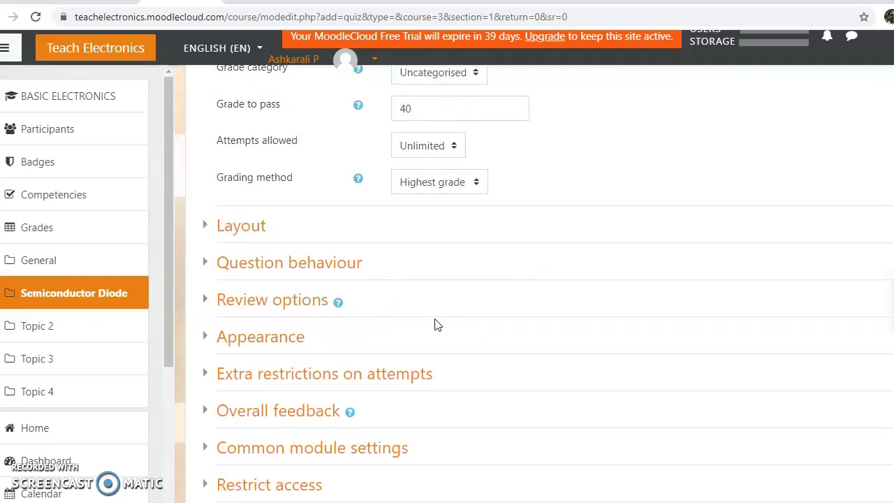
scroll(385, 329, down, 1)
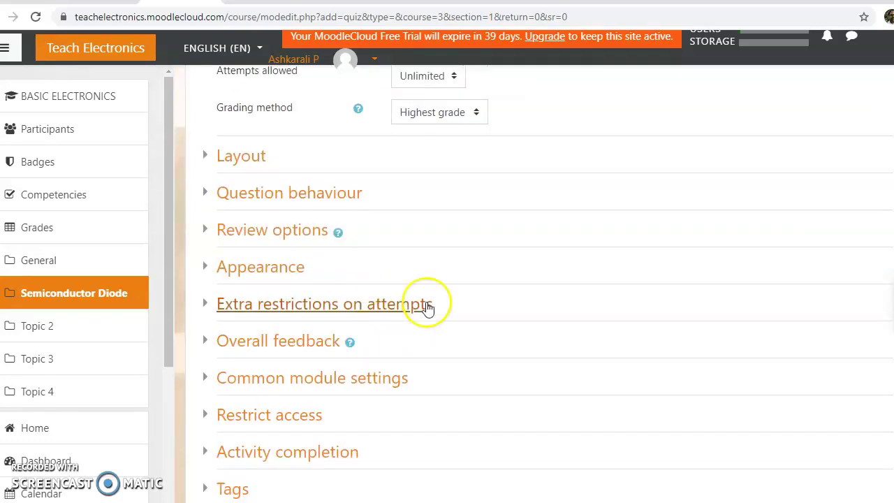
scroll(458, 278, down, 2)
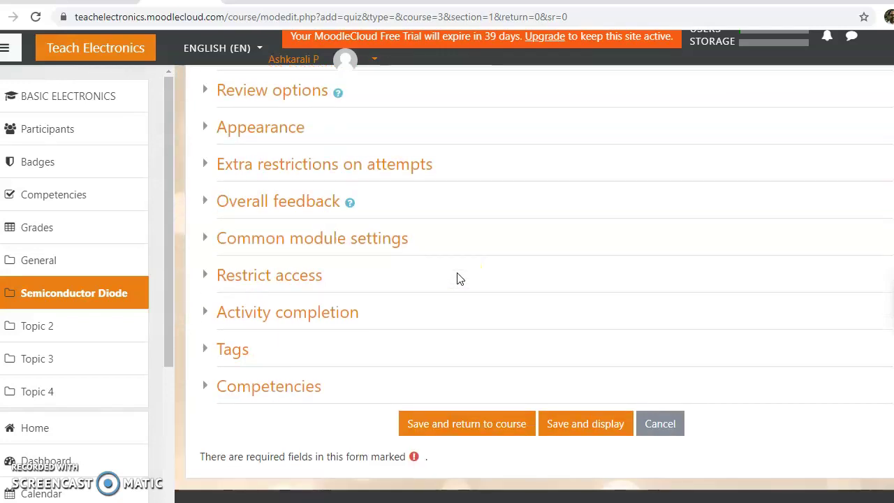
scroll(435, 288, up, 6)
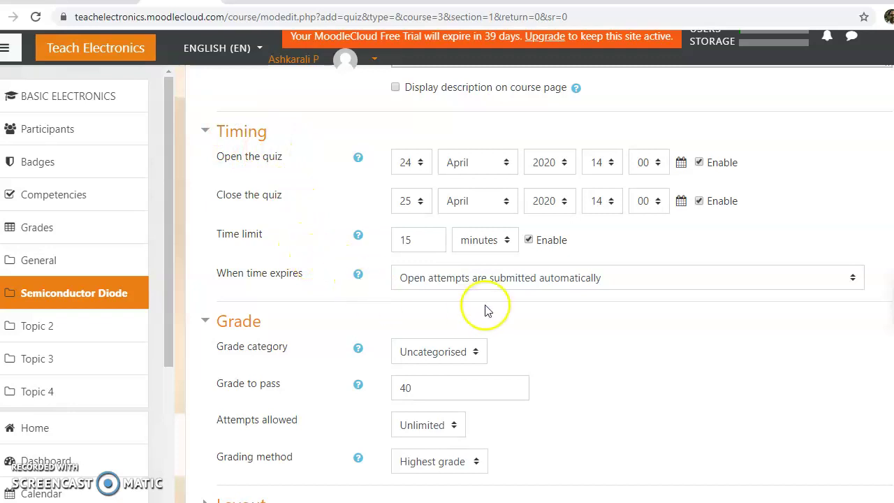
scroll(489, 320, down, 1)
scroll(493, 323, down, 8)
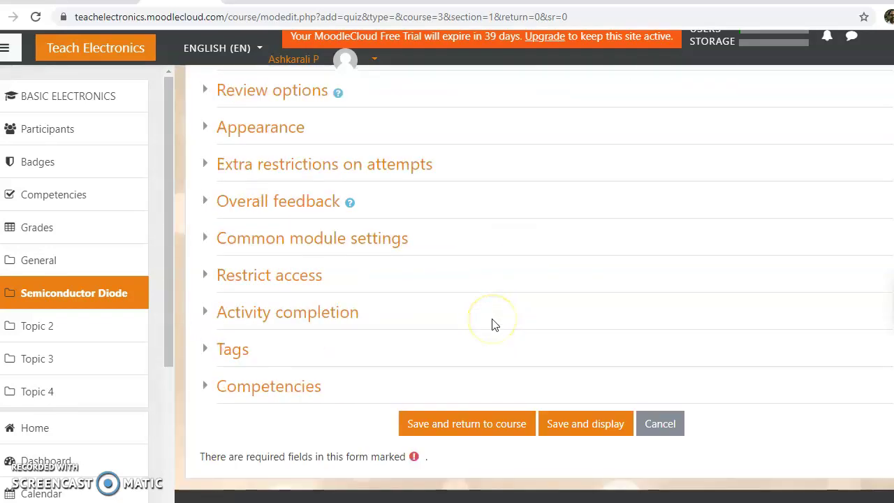
click(485, 356)
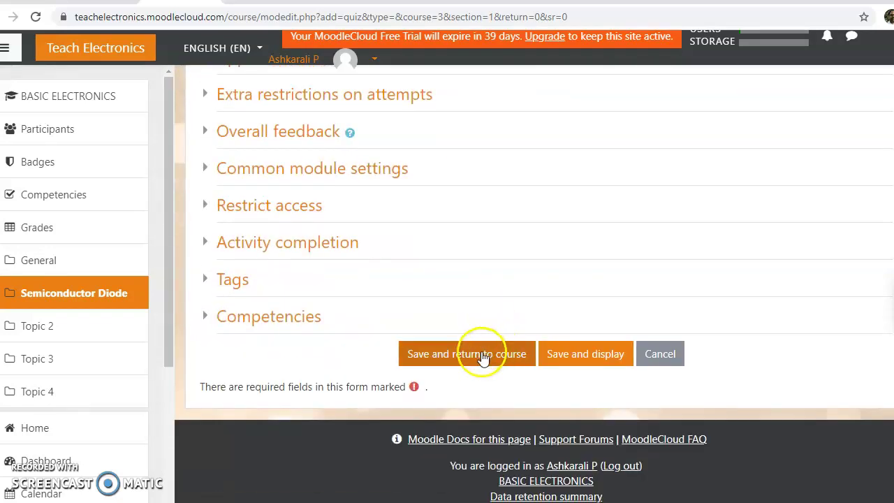
click(582, 356)
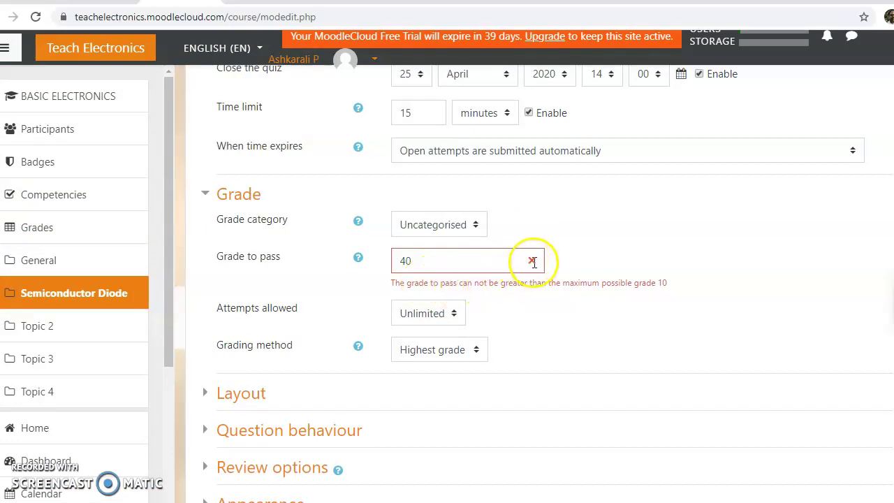
Set the grade to pass to 0, then save the quiz settings and display the quiz.
click(461, 262)
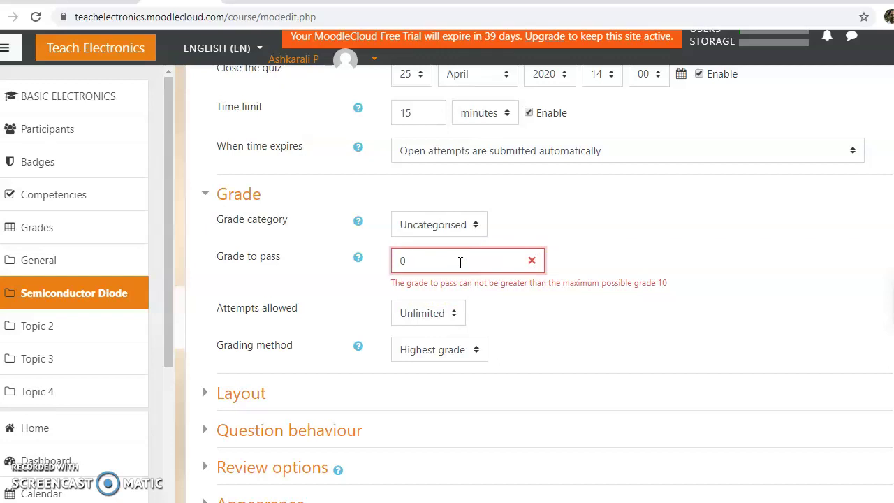
click(563, 350)
click(535, 377)
click(469, 225)
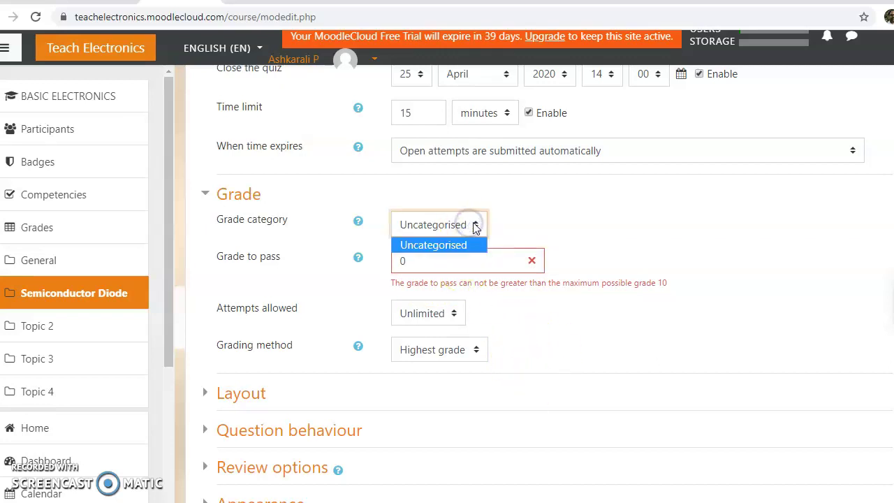
click(588, 214)
scroll(510, 359, down, 6)
scroll(510, 359, down, 1)
click(577, 396)
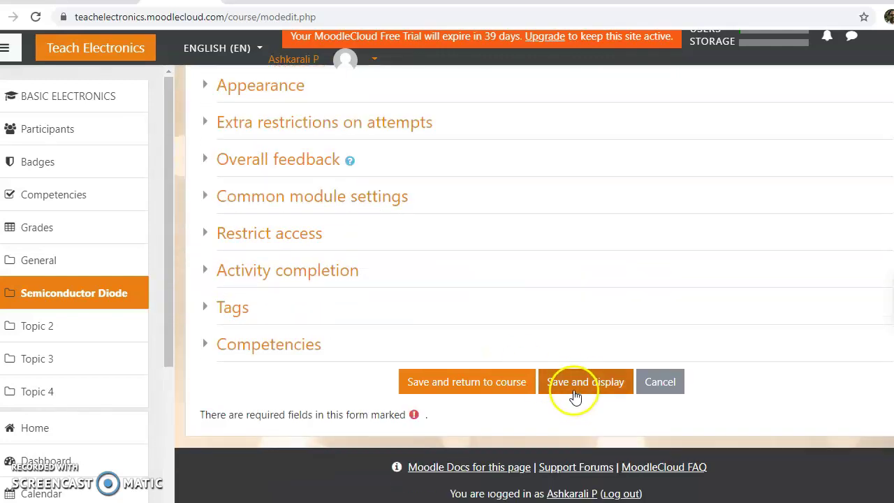
click(540, 284)
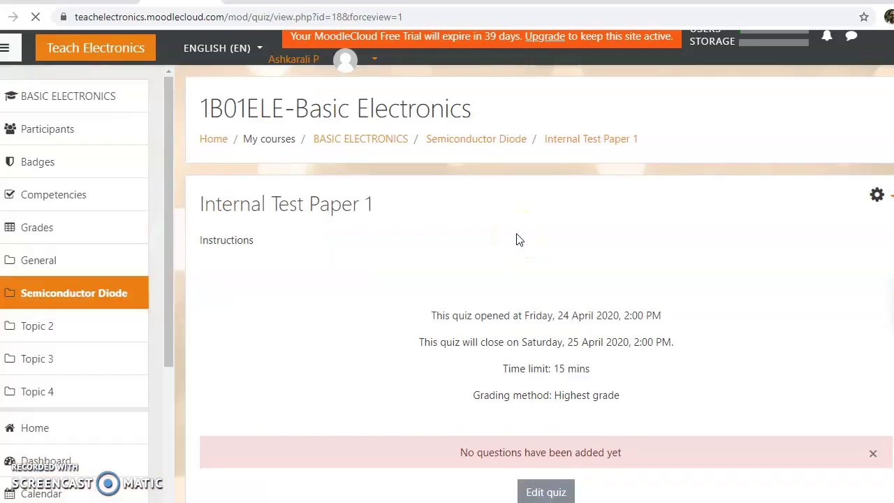
click(559, 283)
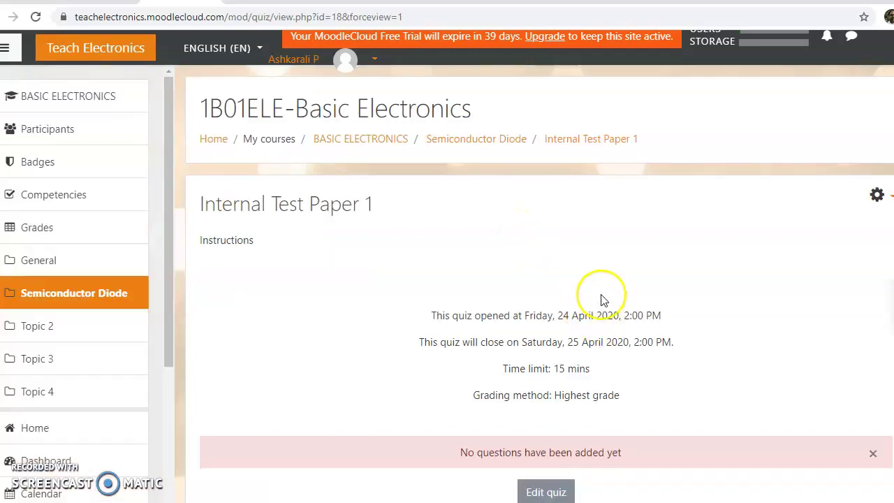
Open Internal Test Paper 1 for editing its questions.
scroll(604, 301, down, 2)
scroll(461, 216, up, 2)
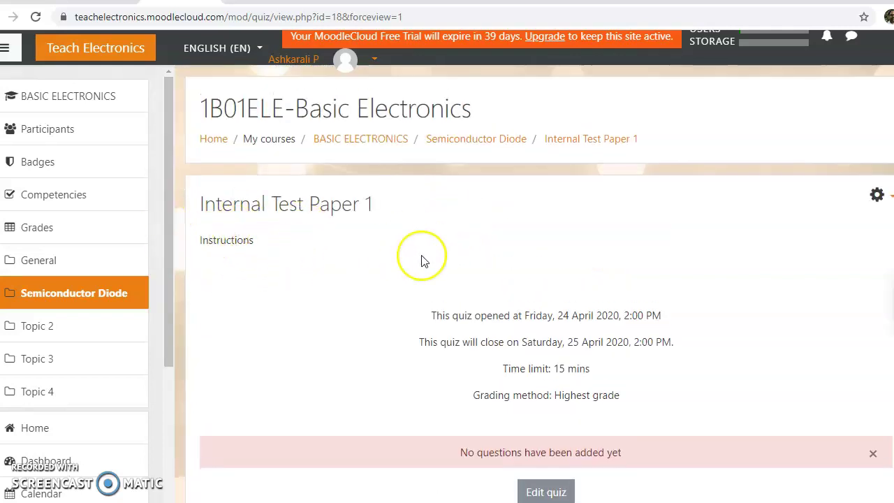
scroll(421, 260, down, 1)
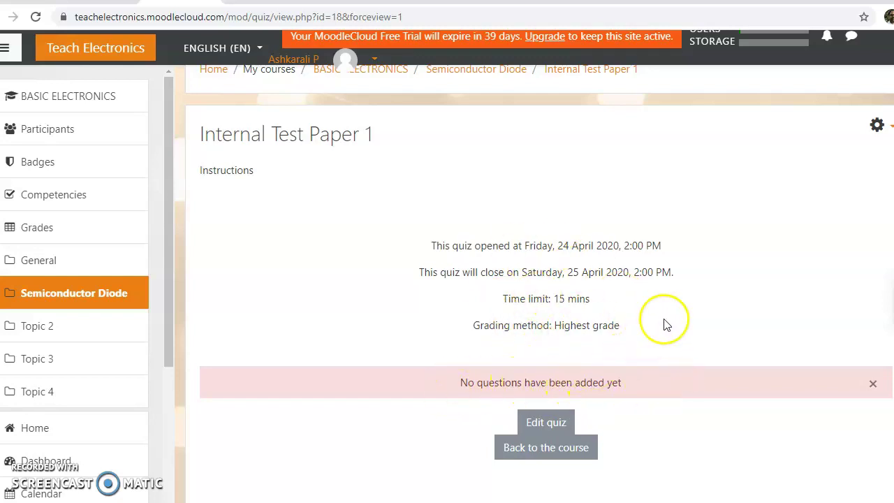
scroll(665, 321, down, 1)
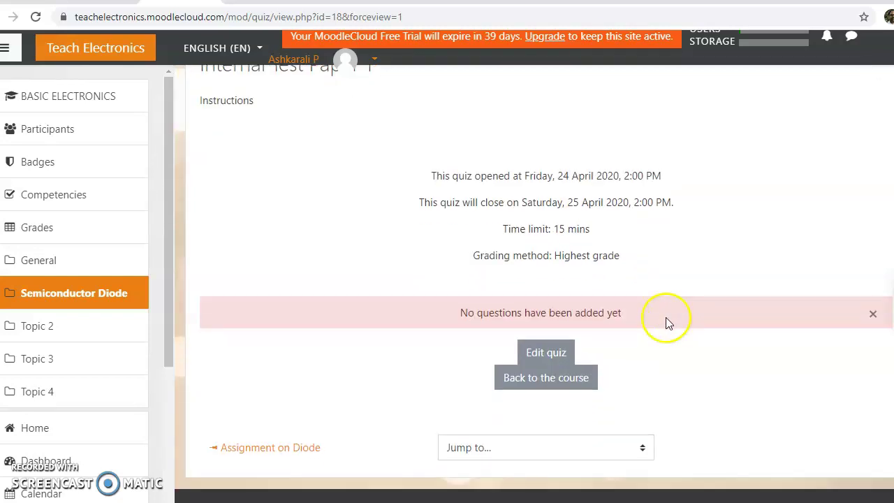
click(550, 355)
click(550, 356)
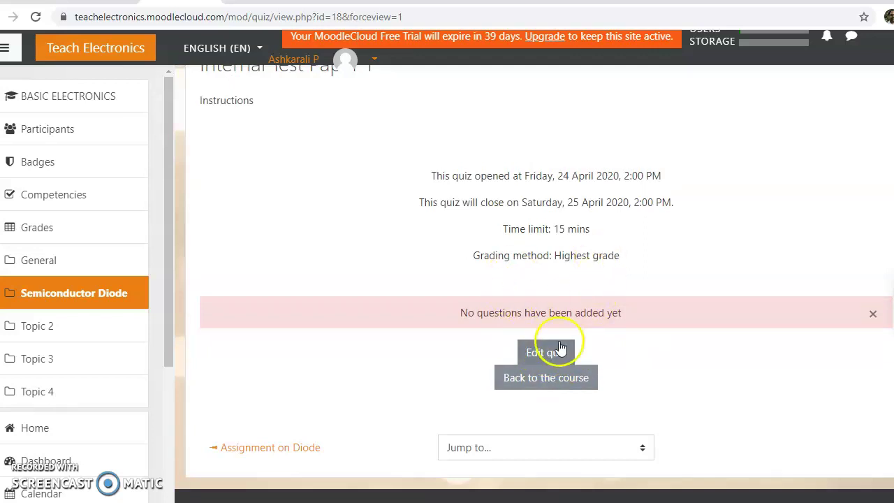
click(550, 354)
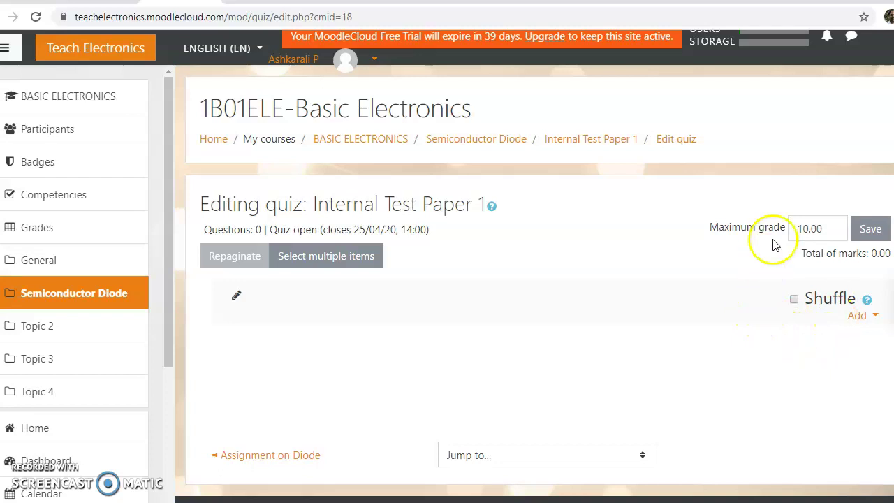
Set the quiz's maximum grade to 100.00 and save it.
click(810, 230)
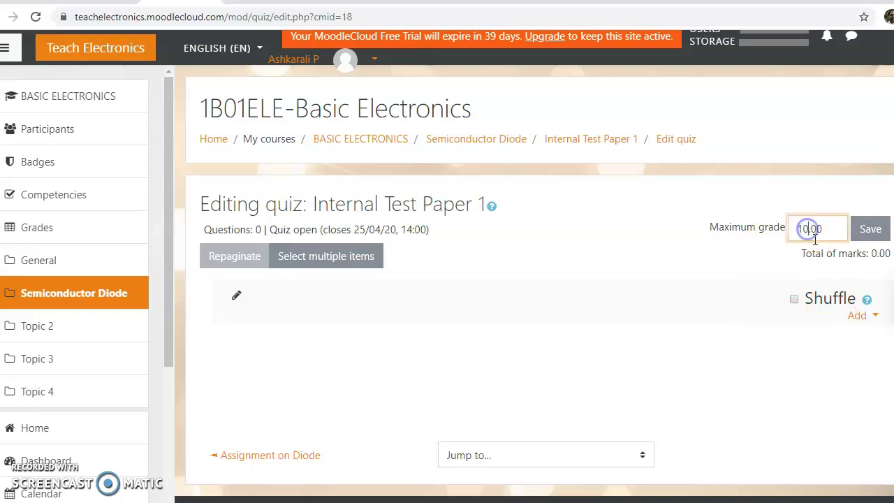
click(809, 277)
click(871, 236)
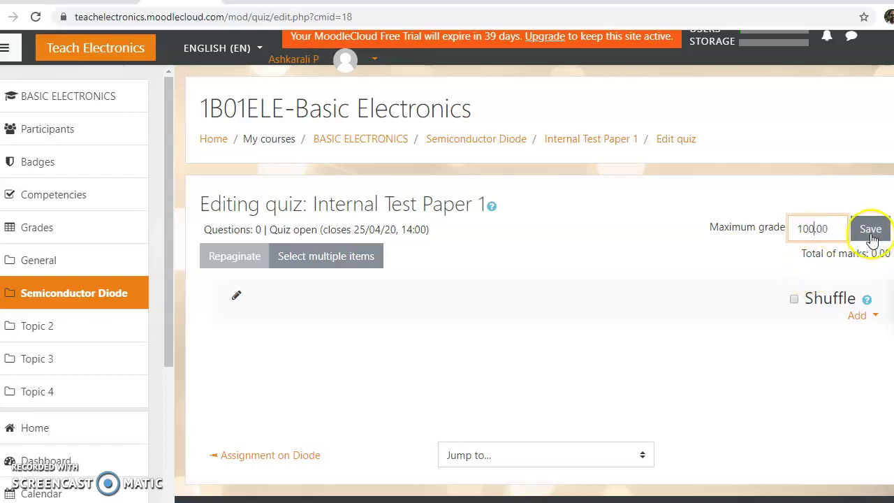
click(867, 238)
click(866, 238)
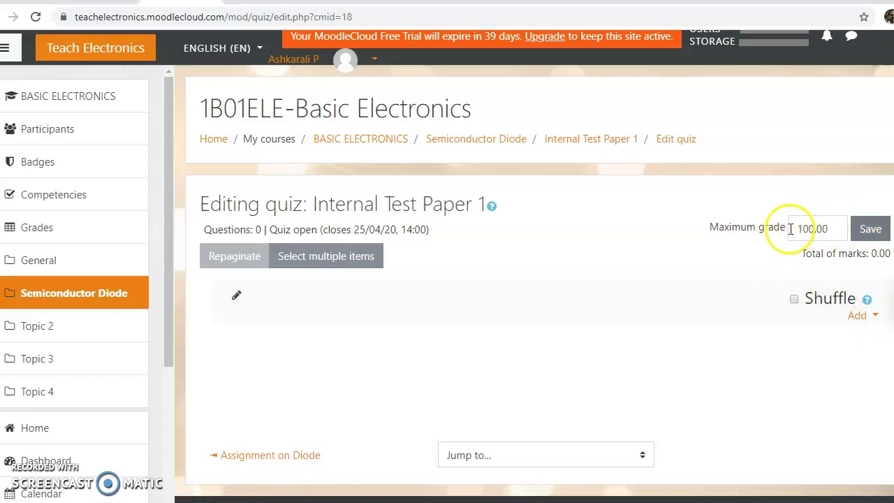
Add a new question of the Multiple choice type to the quiz.
click(875, 318)
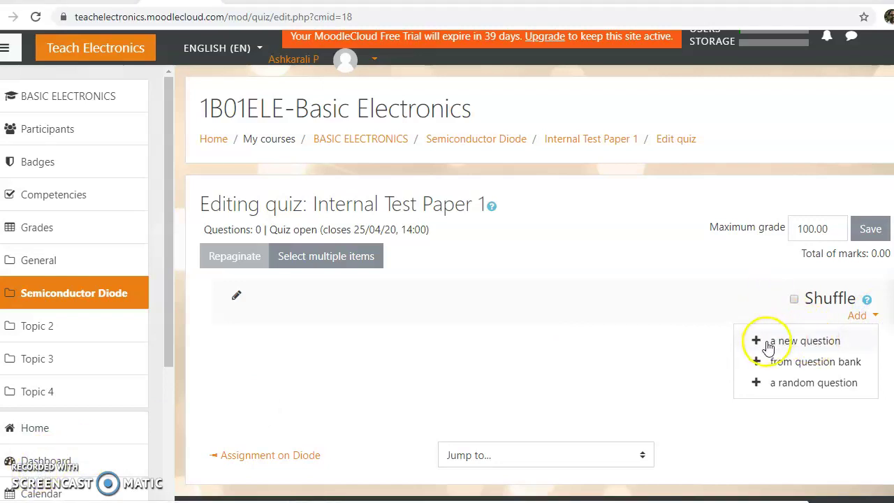
click(802, 348)
click(802, 343)
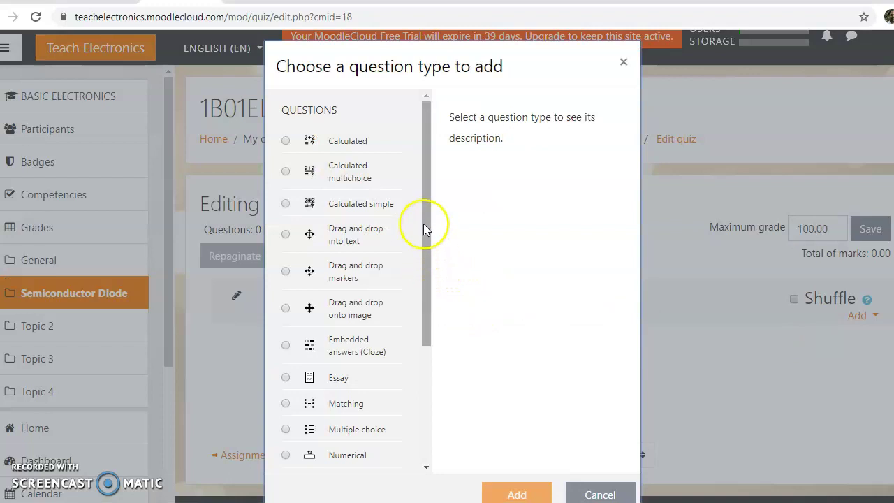
mouse_move(424, 209)
mouse_down()
mouse_move(427, 217)
mouse_move(427, 200)
mouse_move(420, 347)
mouse_move(413, 198)
mouse_up()
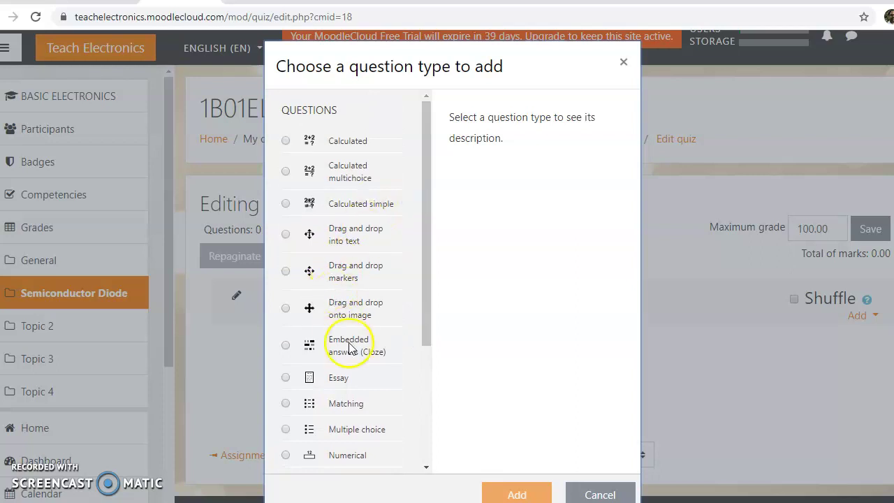
scroll(349, 343, down, 1)
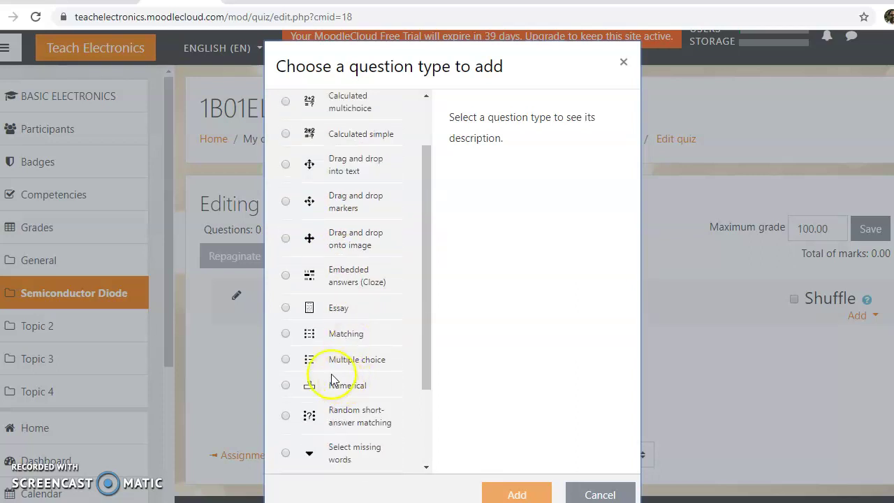
click(285, 360)
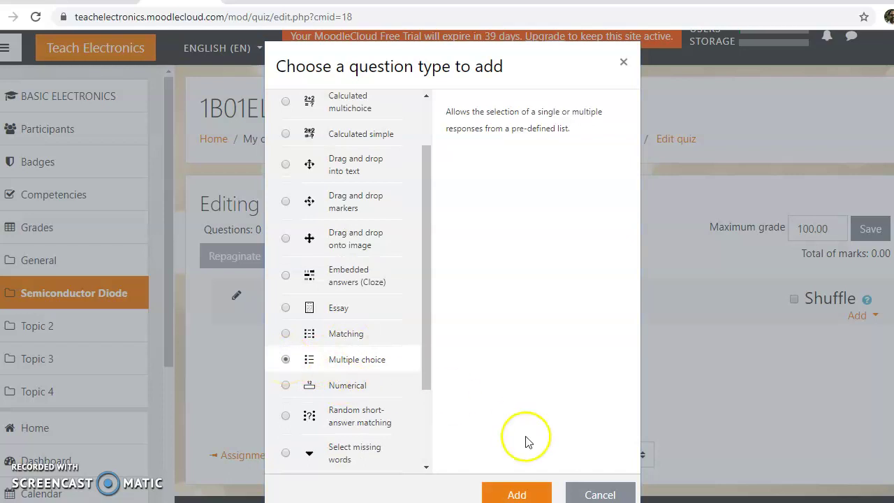
click(515, 493)
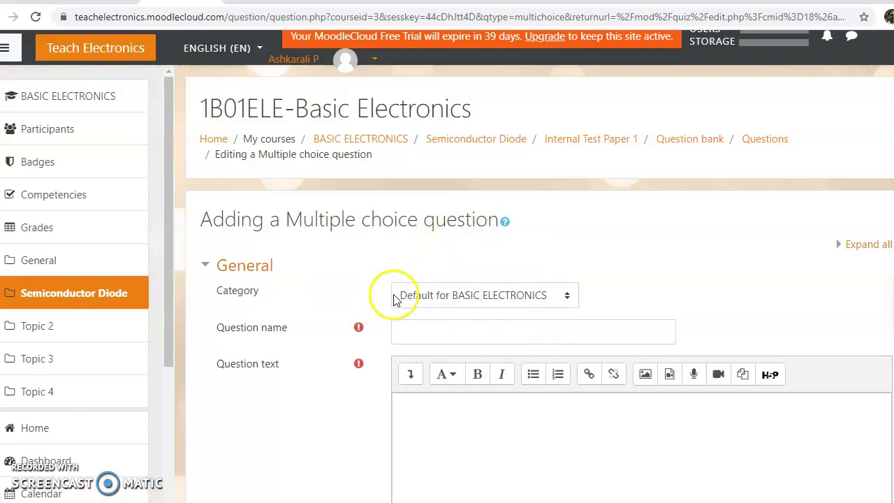
Keep the question category as Default for BASIC ELECTRONICS and name the question "MCQ".
click(514, 297)
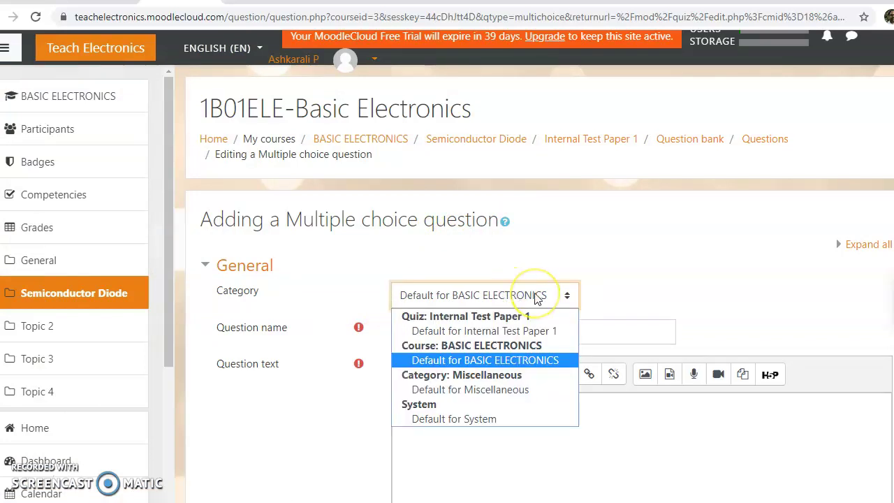
click(690, 292)
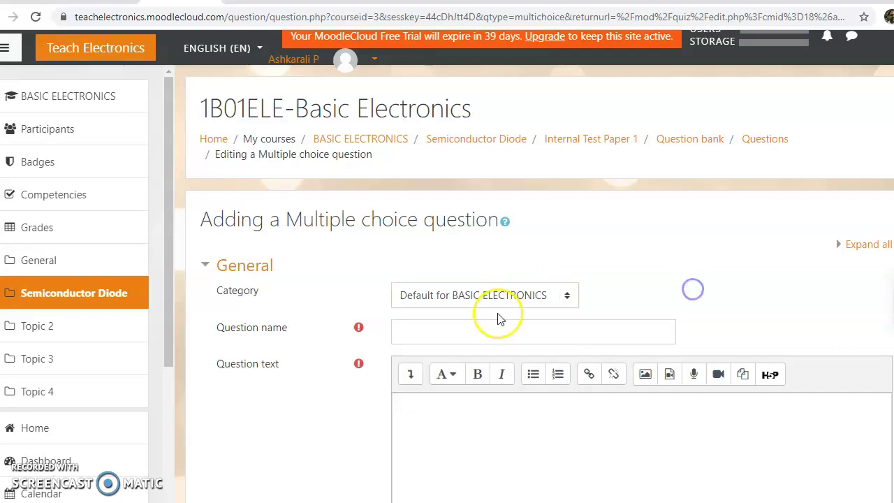
click(430, 332)
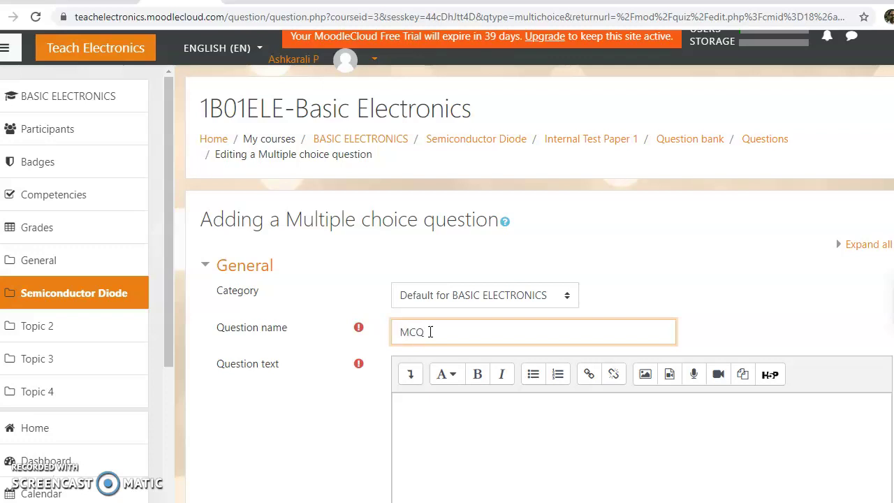
click(458, 410)
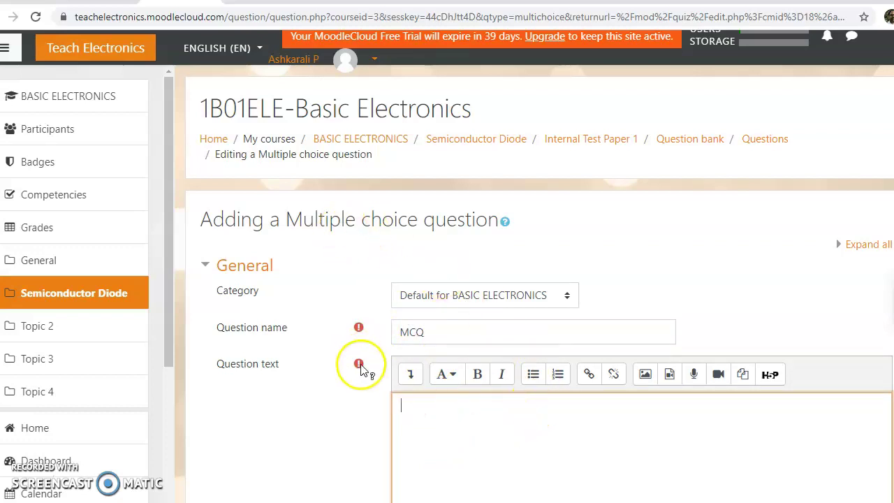
scroll(438, 415, down, 2)
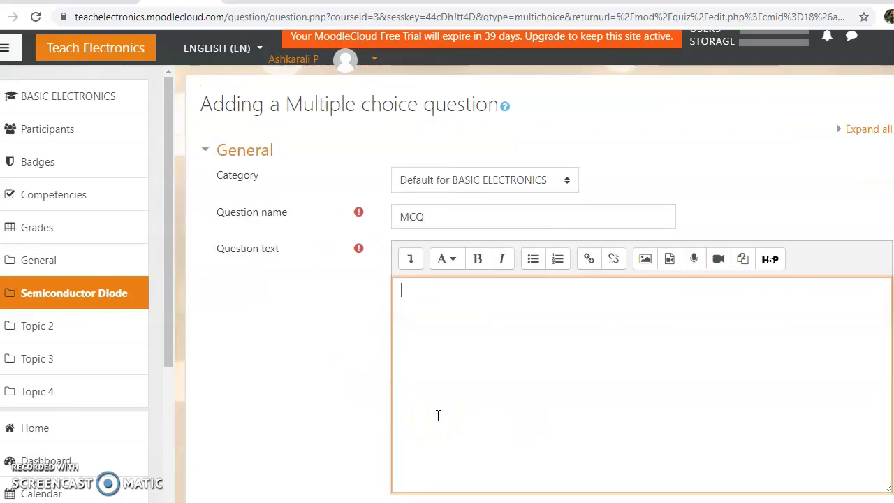
click(433, 193)
click(454, 337)
click(436, 193)
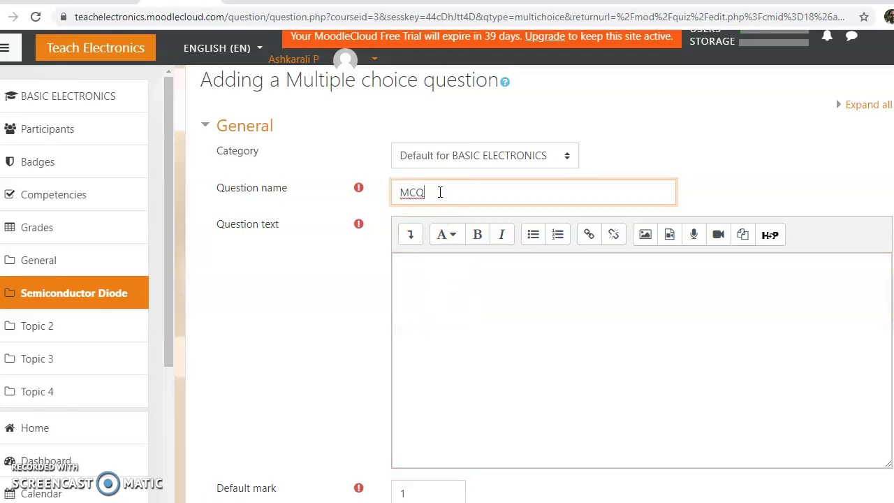
Enter the question text "The forward voltage drop across a silicon diode is about ....................".
click(454, 292)
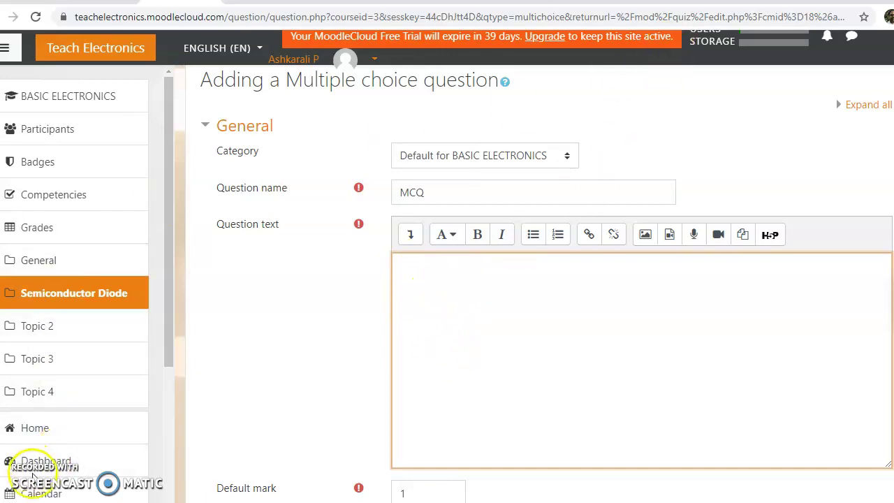
text(The forward voltage drop across a silicon diode is about ....................)
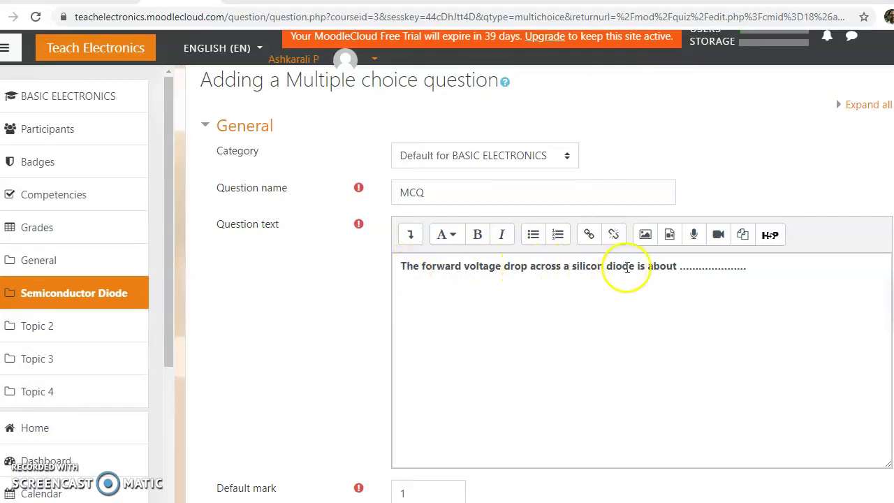
scroll(660, 277, down, 1)
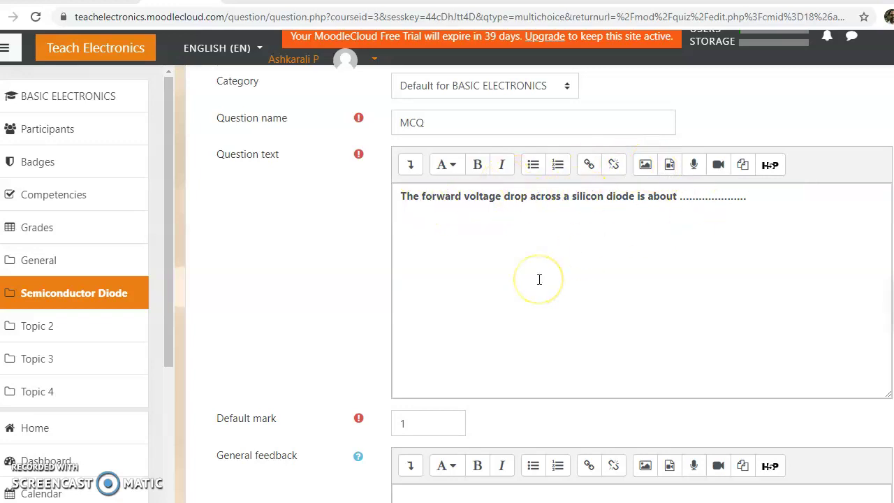
Keep the default mark at 1 and enter "2.5 V" as the answer text of Choice 1.
scroll(538, 280, down, 3)
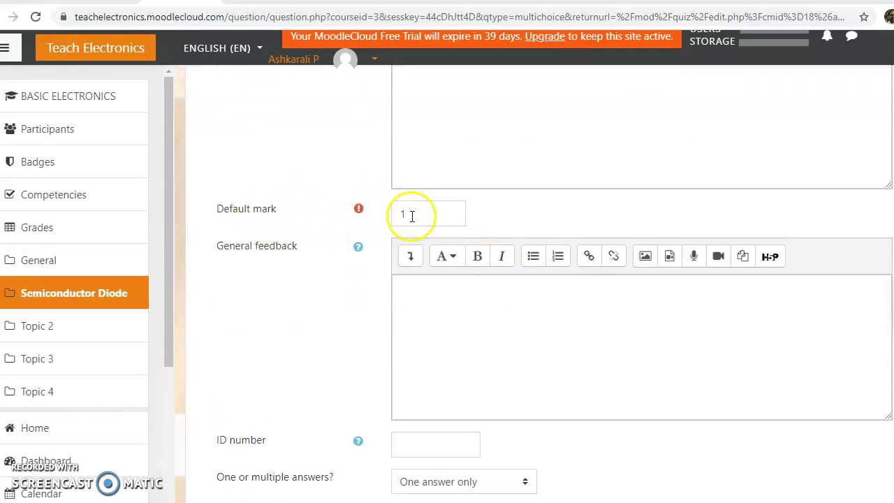
drag(395, 213, 429, 214)
click(442, 331)
scroll(442, 331, down, 6)
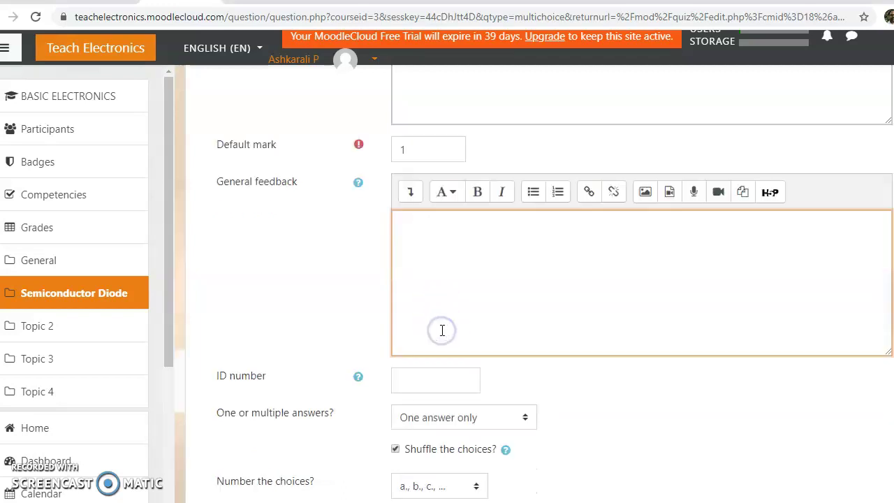
click(410, 242)
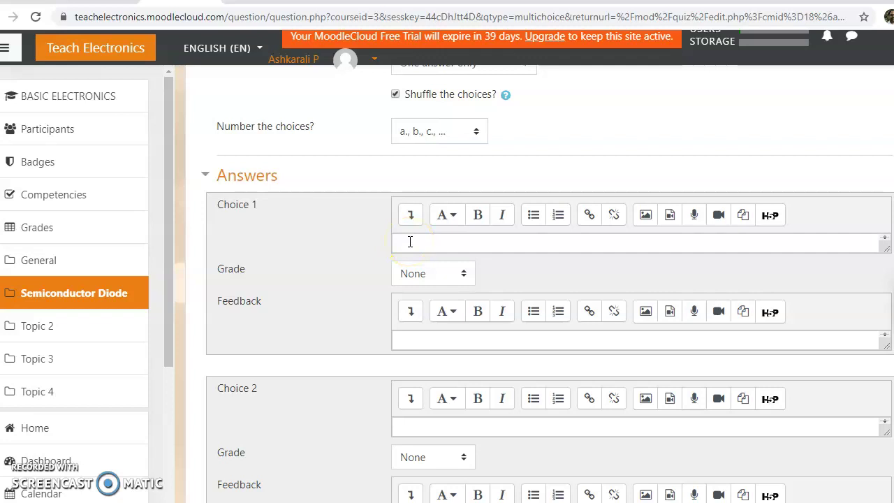
click(423, 246)
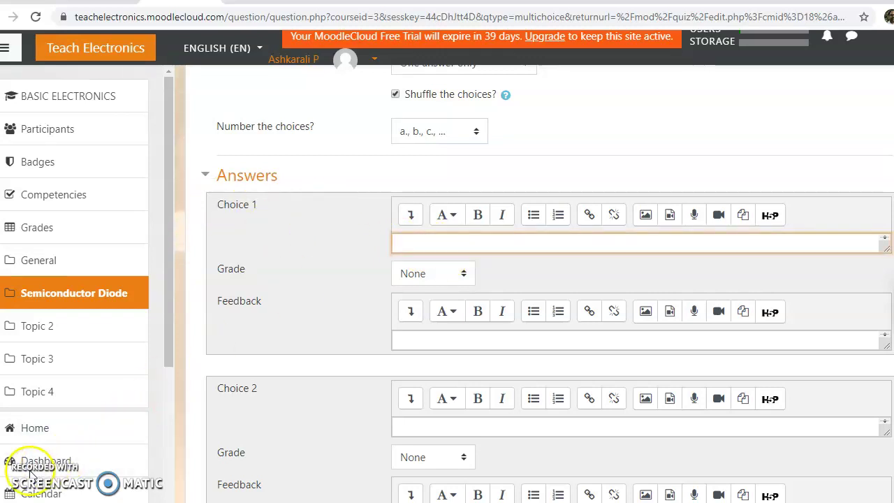
text(2.5 V)
click(401, 246)
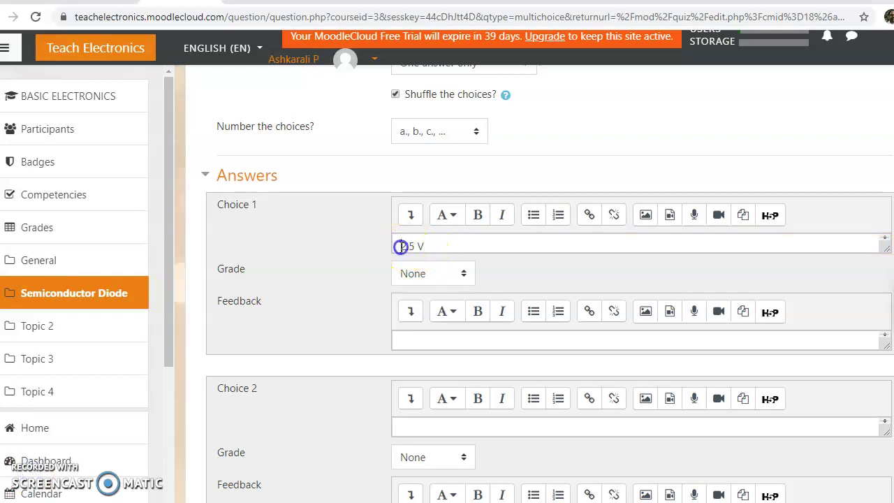
Keep the grade of Choice 1 at None.
click(456, 274)
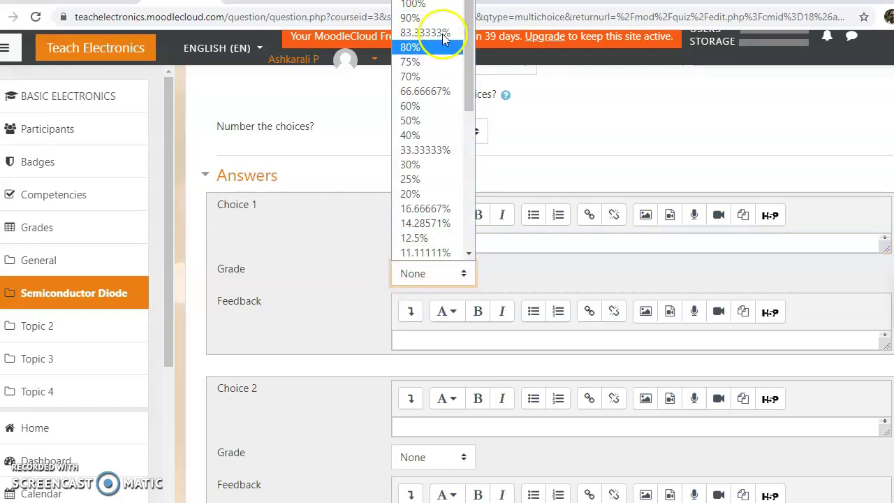
scroll(529, 389, up, 3)
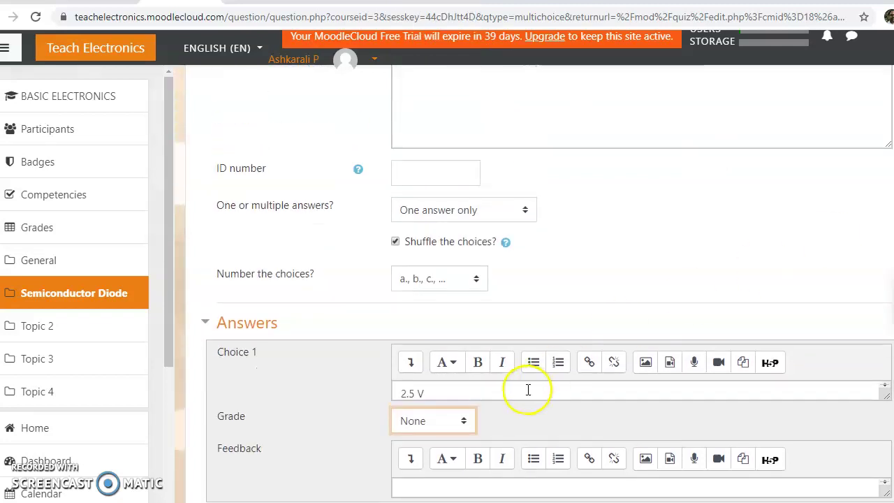
click(460, 420)
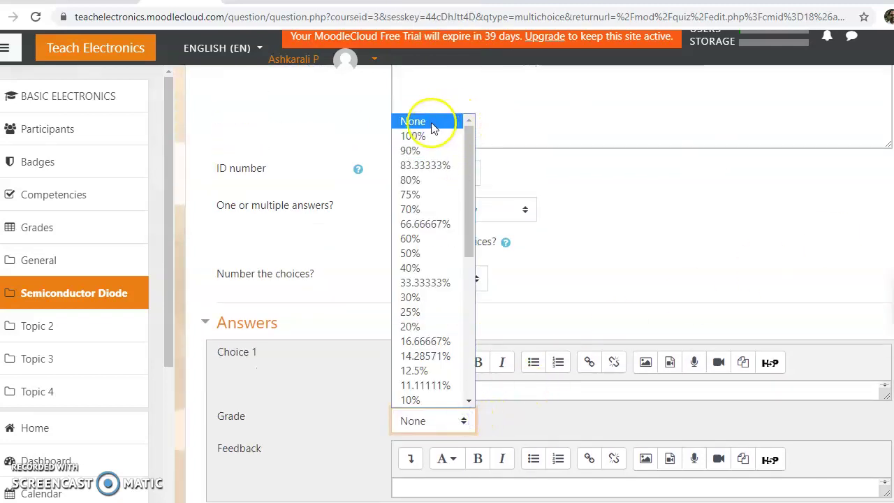
click(431, 128)
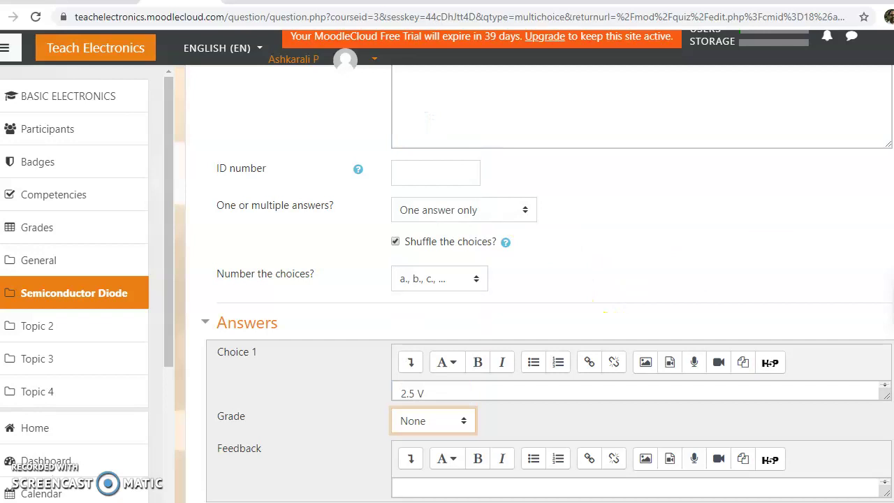
Enter "0.7 v" as Choice 2 and set its grade to 100%.
scroll(534, 284, down, 6)
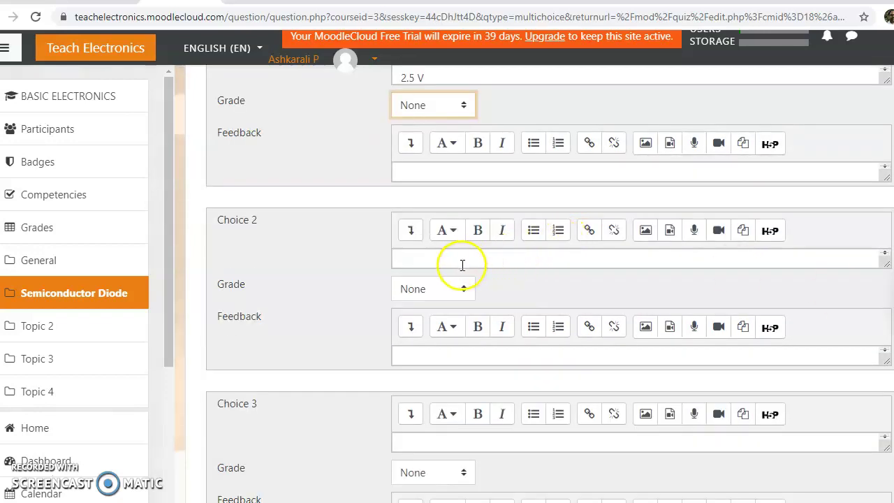
scroll(433, 262, up, 1)
click(419, 258)
click(411, 311)
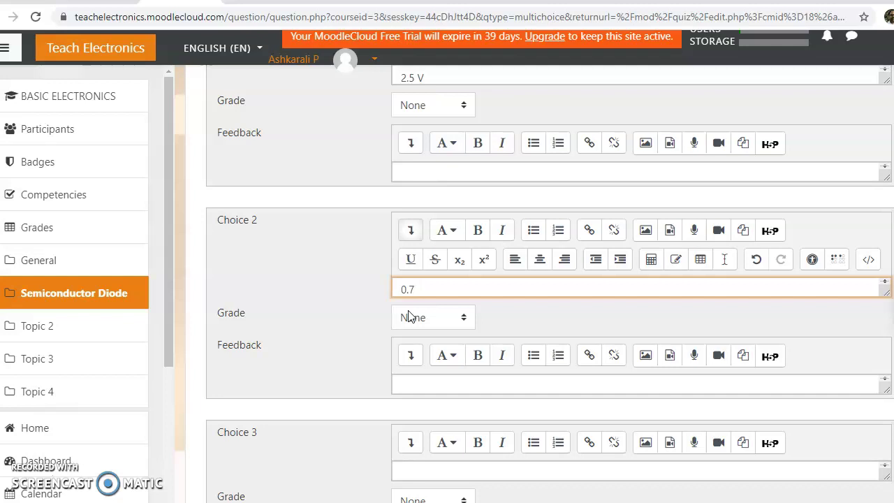
click(451, 318)
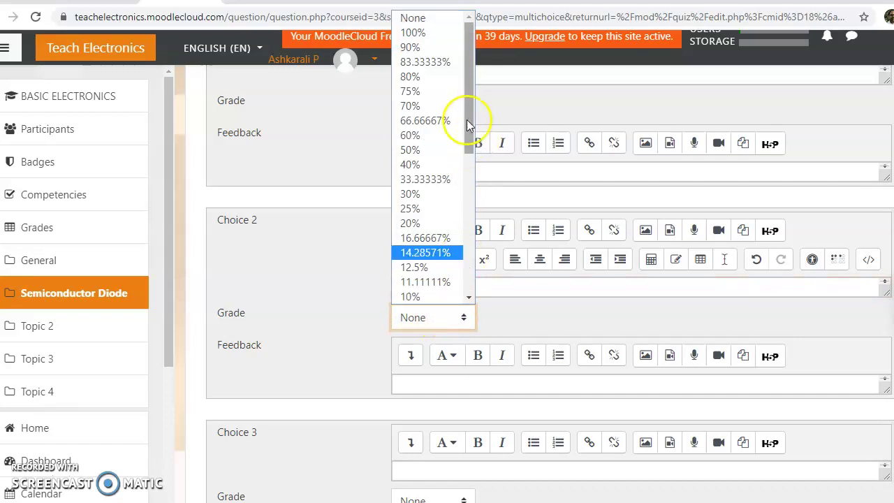
click(419, 35)
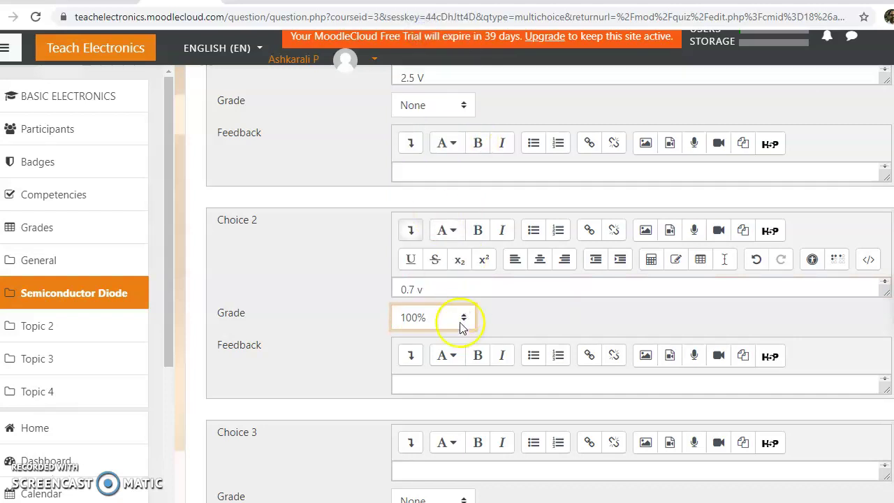
Enter "1.5 V" as Choice 3 and set its grade to -25%.
click(423, 470)
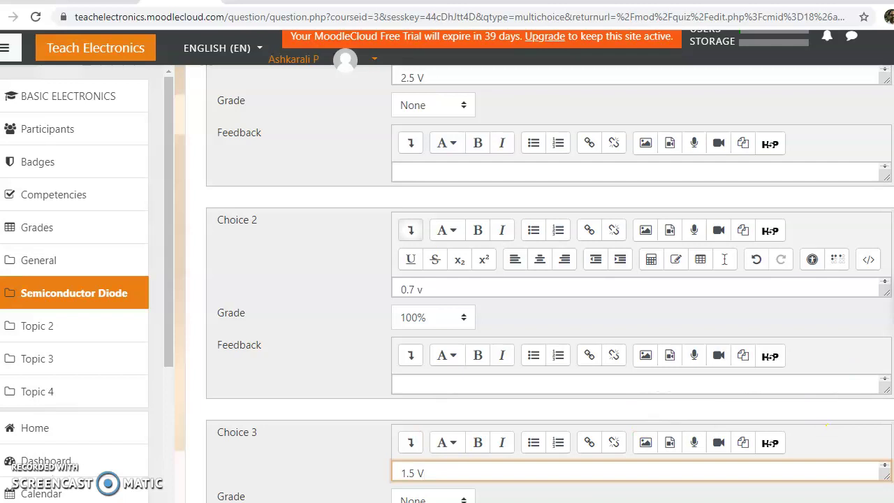
scroll(503, 300, down, 4)
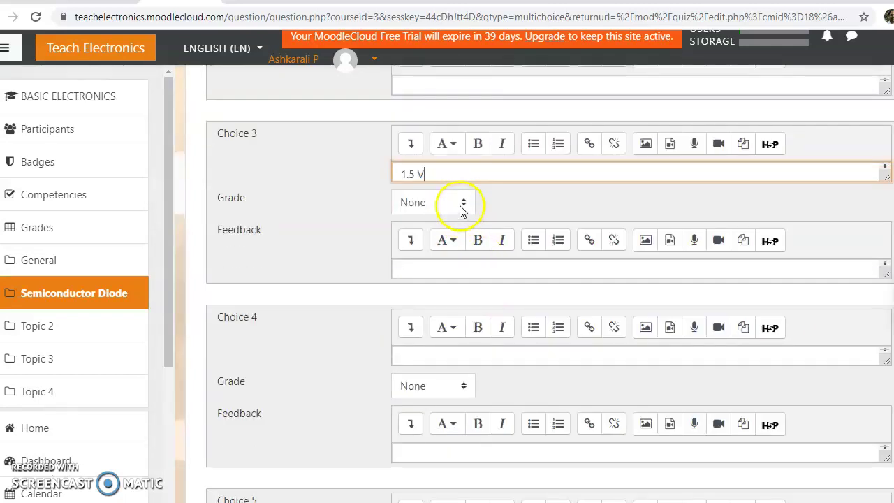
click(462, 208)
drag(464, 263, 462, 382)
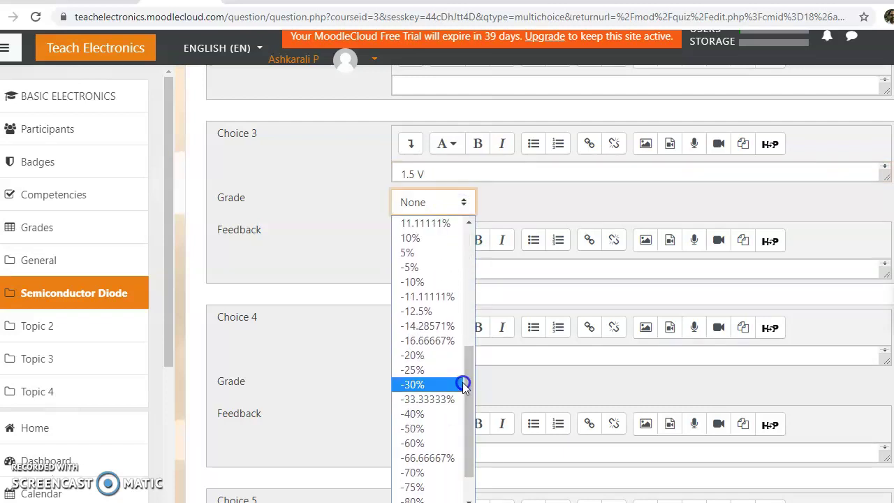
click(417, 371)
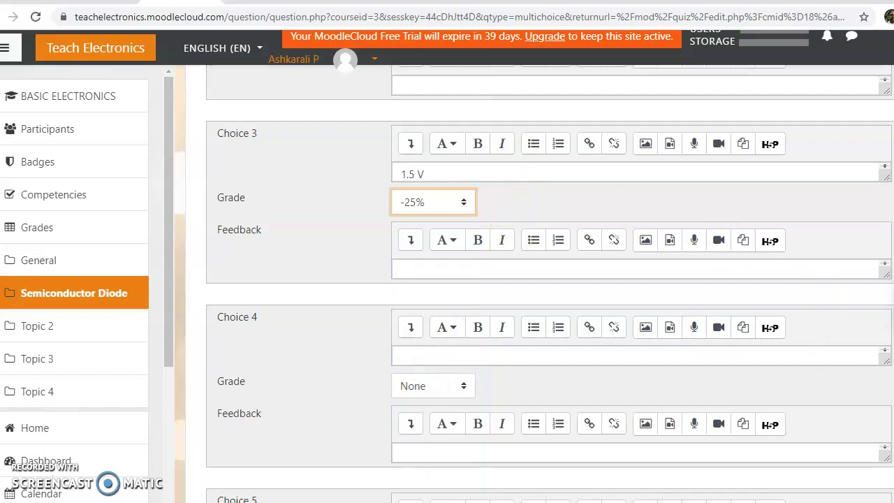
Change the grade of Choice 1, "2.5 V", to -25%.
scroll(529, 304, up, 7)
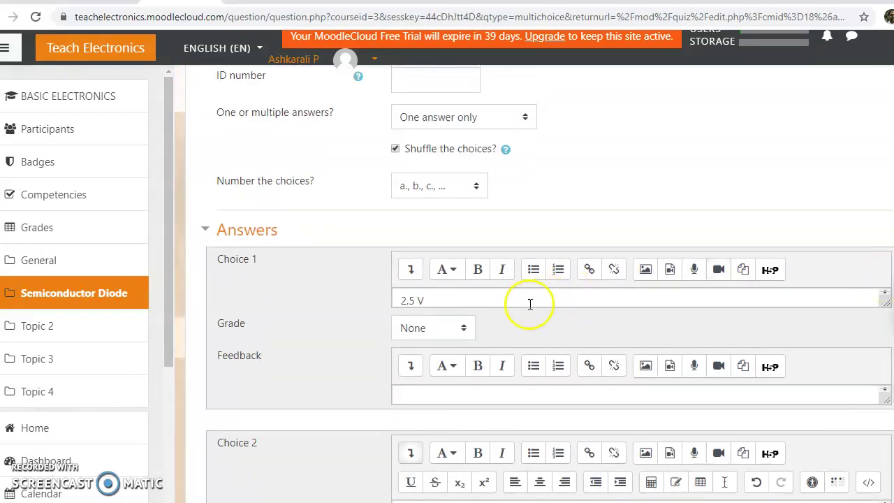
click(453, 328)
drag(471, 144, 471, 251)
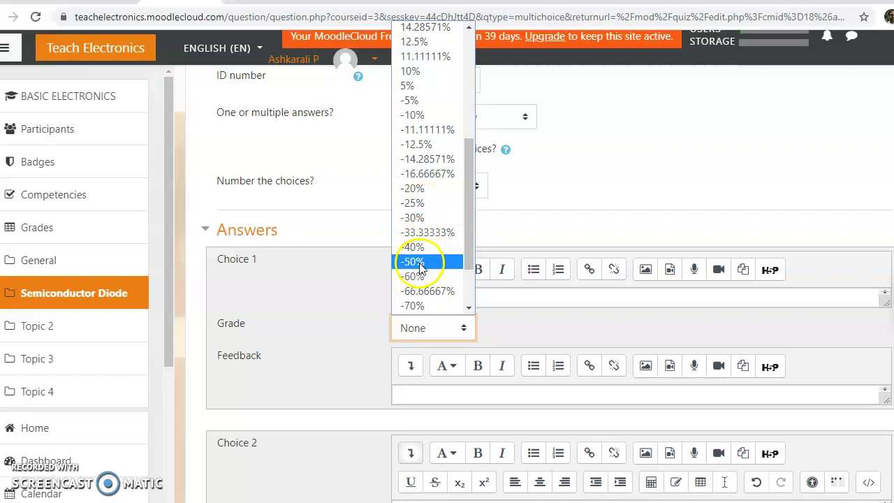
click(422, 204)
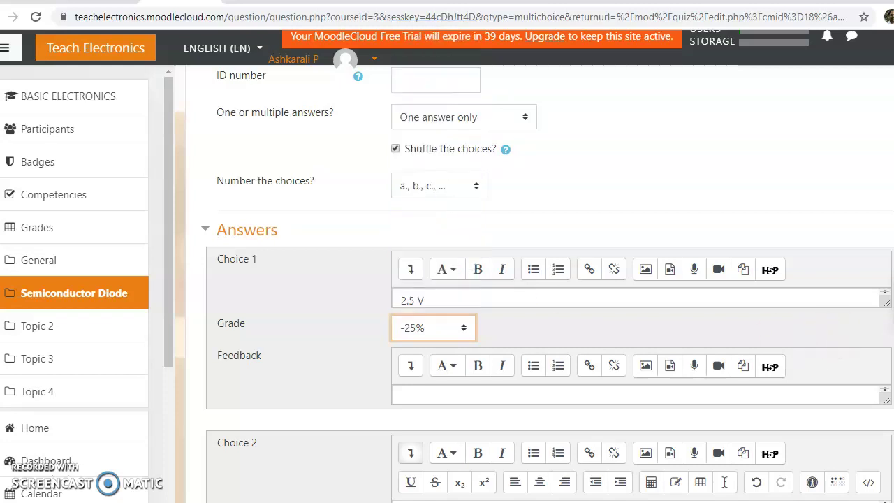
Leave the remaining choices blank and save the multiple choice question to the quiz.
scroll(538, 279, down, 11)
scroll(538, 280, up, 3)
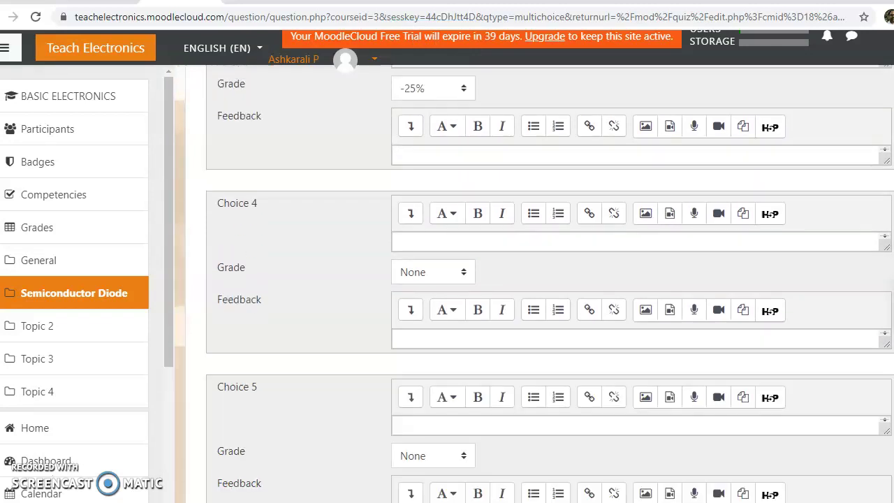
scroll(458, 259, down, 5)
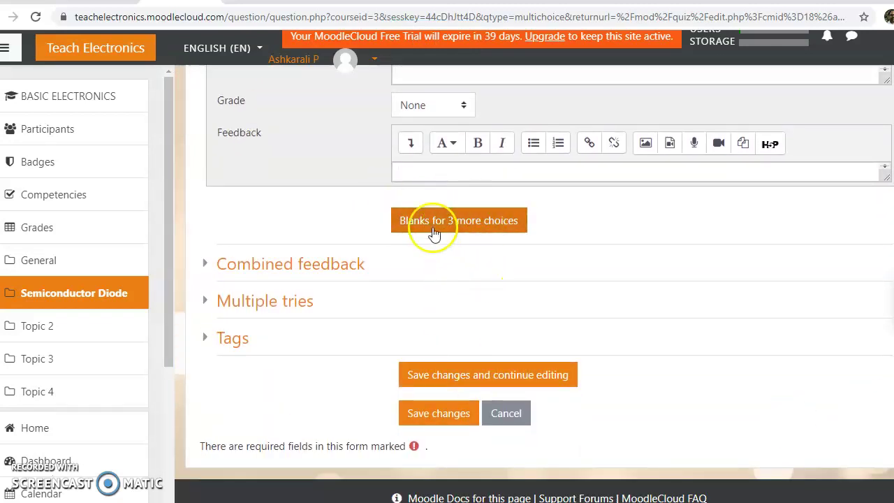
click(440, 415)
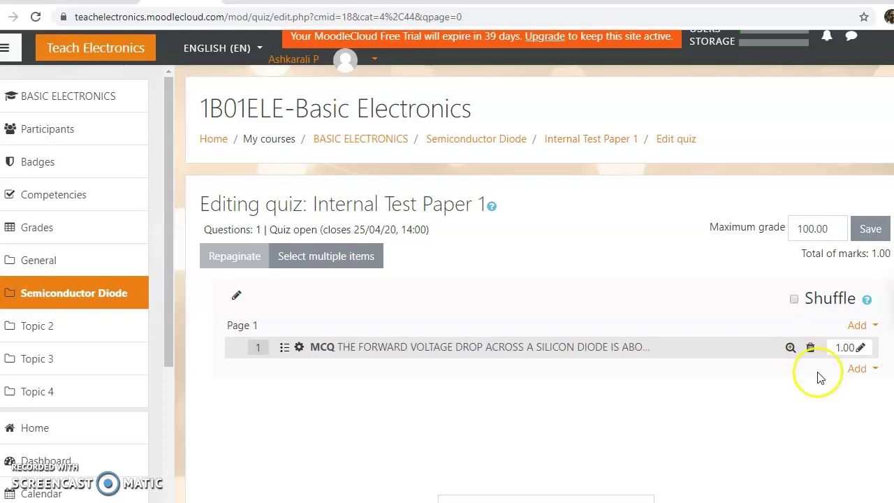
Start adding a random question at the end of the quiz, after the MCQ question.
click(862, 370)
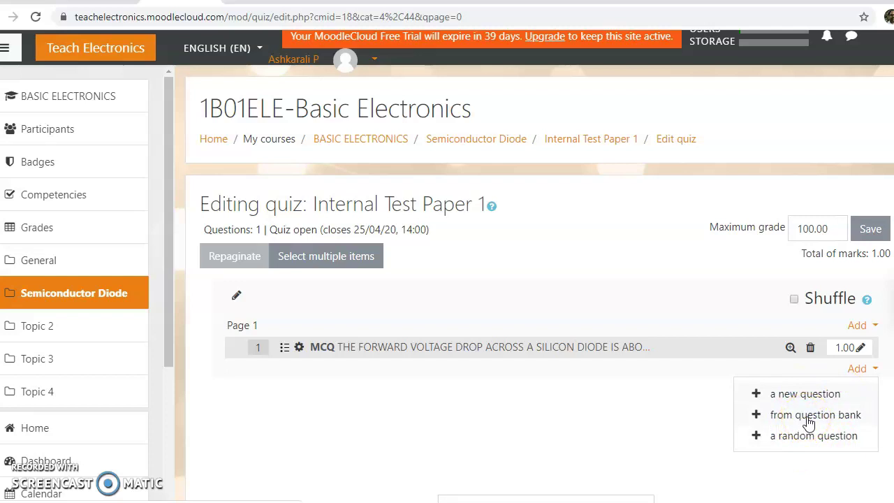
click(814, 417)
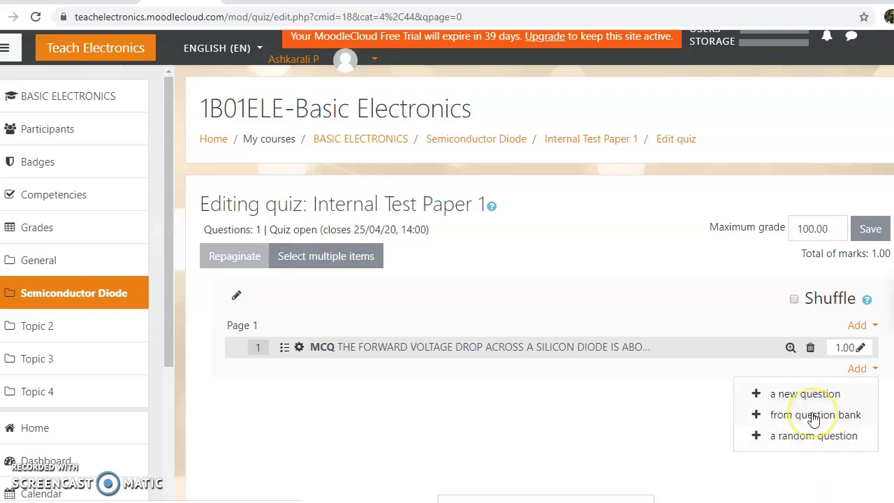
click(811, 419)
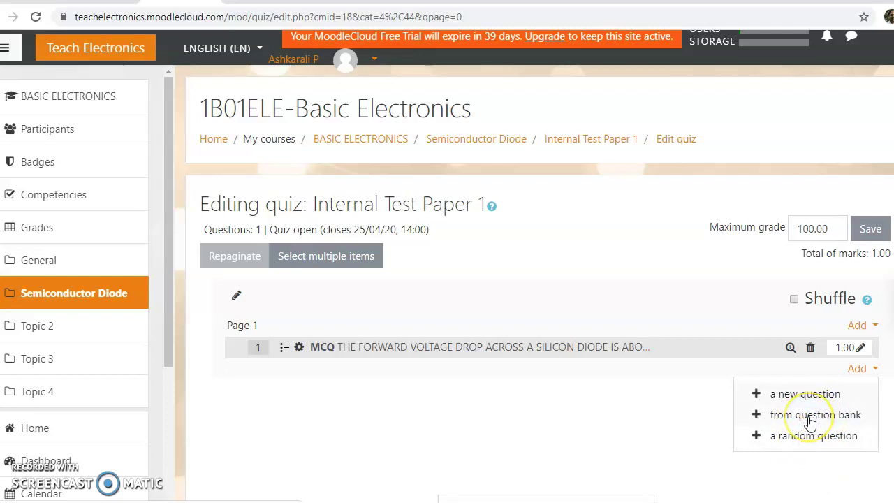
click(812, 438)
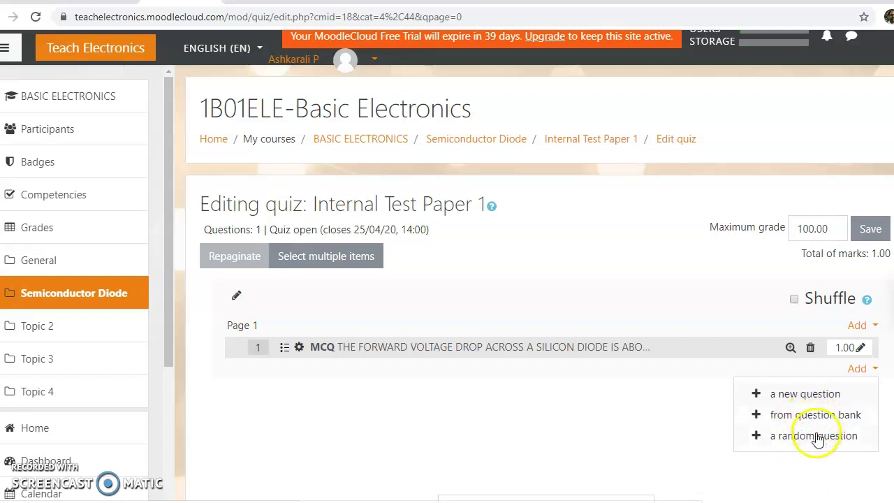
click(814, 441)
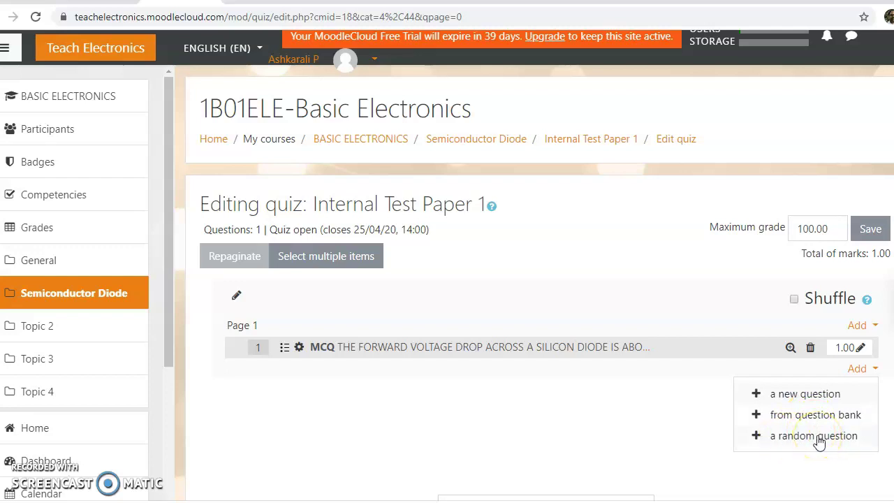
click(799, 438)
click(799, 437)
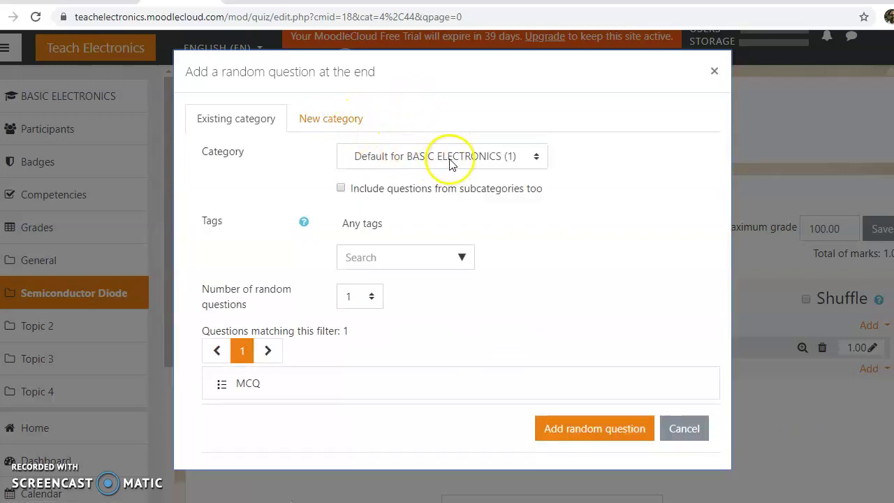
Add 1 random question from the existing category Default for BASIC ELECTRONICS, without including subcategories.
click(471, 159)
click(471, 152)
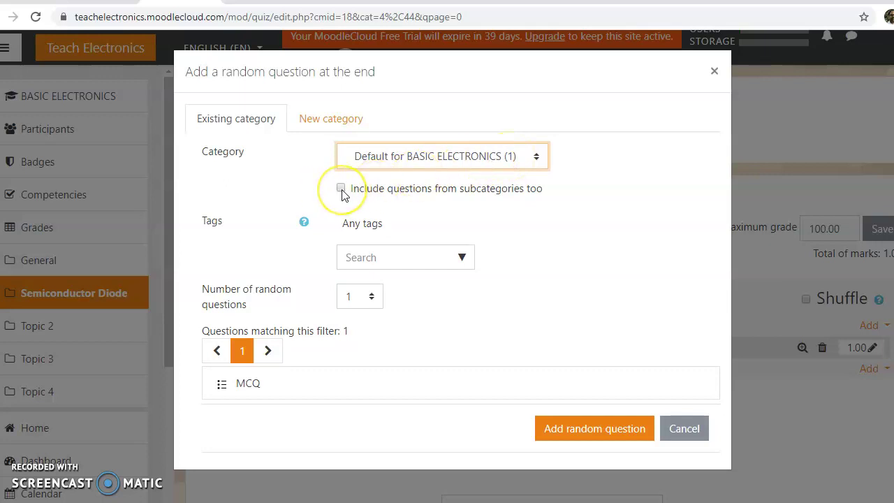
click(372, 299)
click(372, 299)
click(371, 299)
click(371, 299)
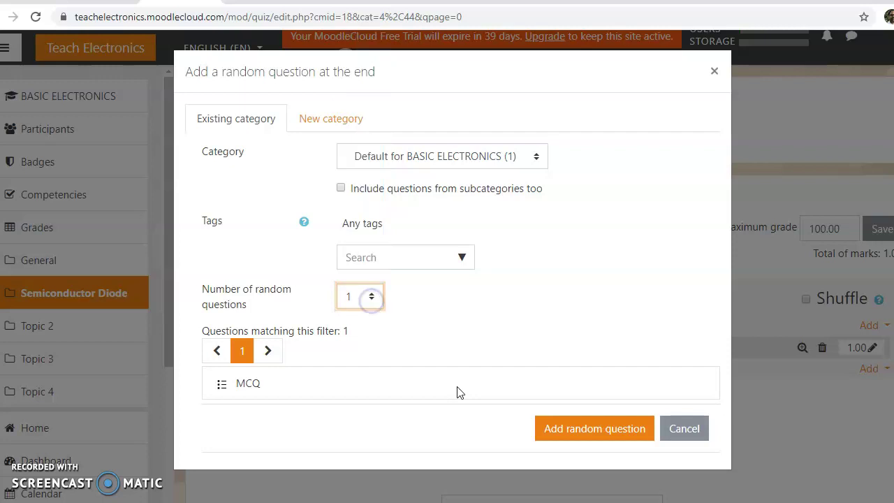
click(596, 430)
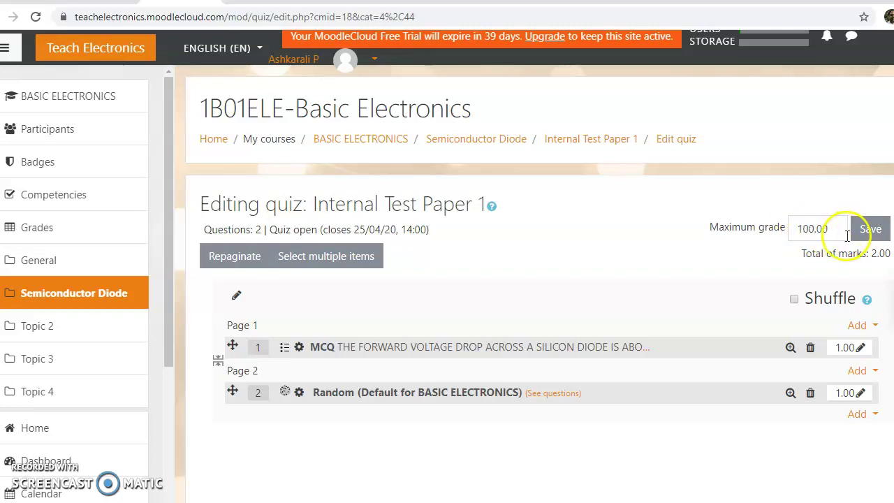
Save the quiz with its maximum grade of 100.00 and look over its question list.
click(869, 230)
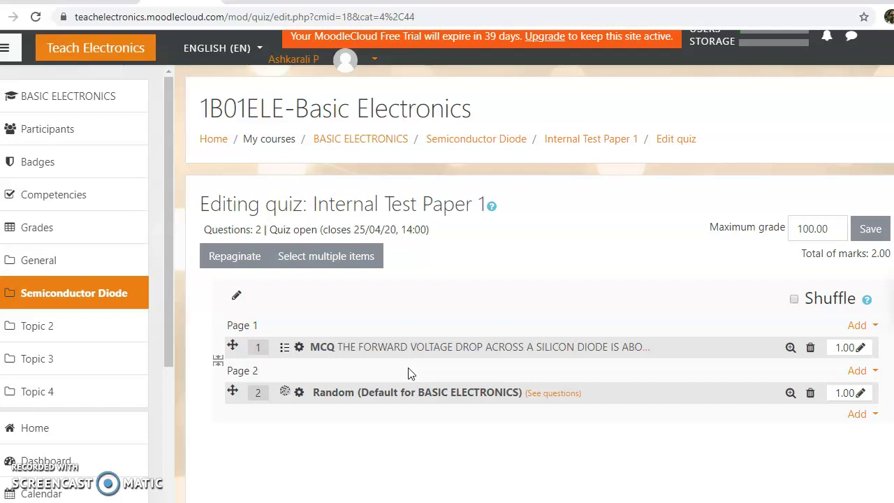
click(509, 313)
scroll(509, 314, down, 3)
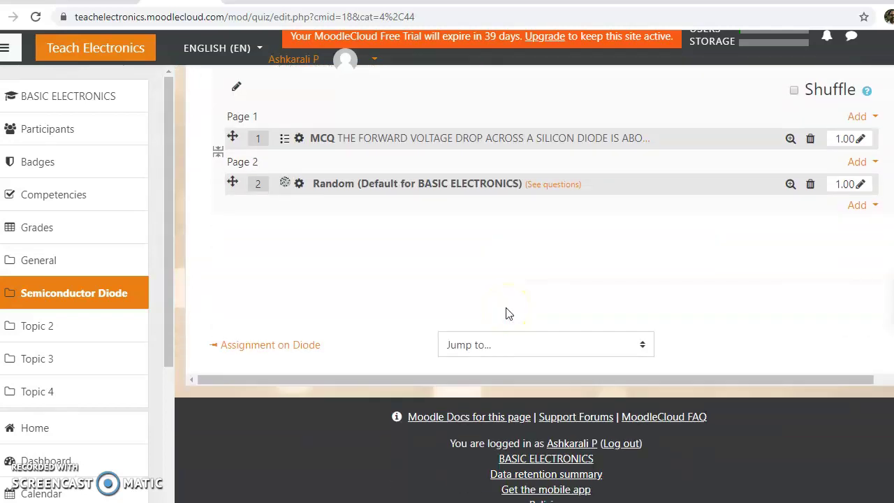
scroll(490, 316, up, 3)
click(491, 315)
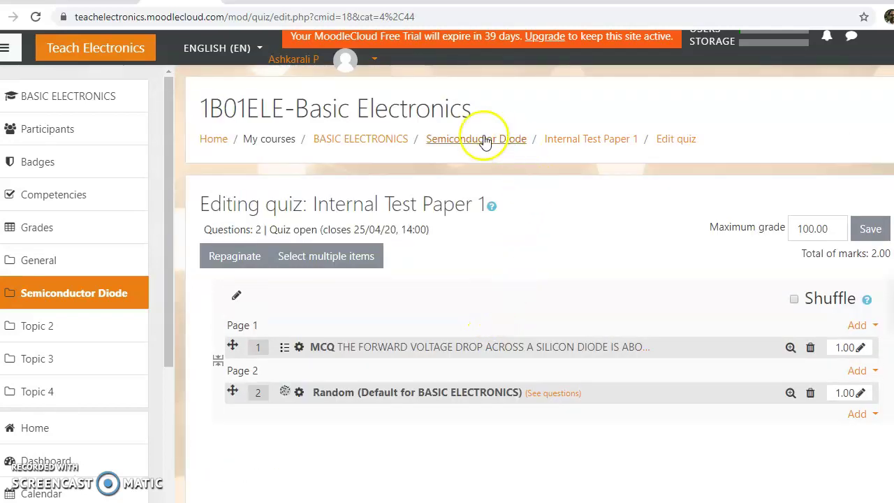
Try to start a timed attempt of Internal Test Paper 1 from the Semiconductor Diode section, and return to the quiz page.
click(474, 143)
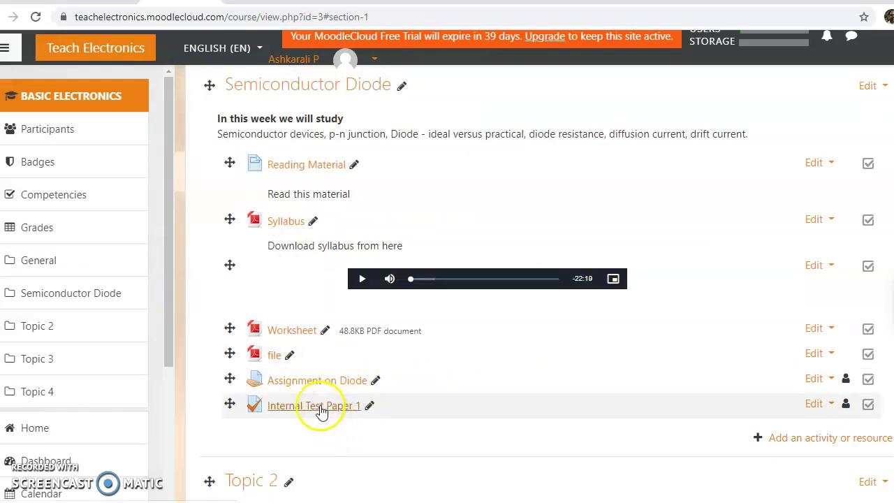
click(320, 411)
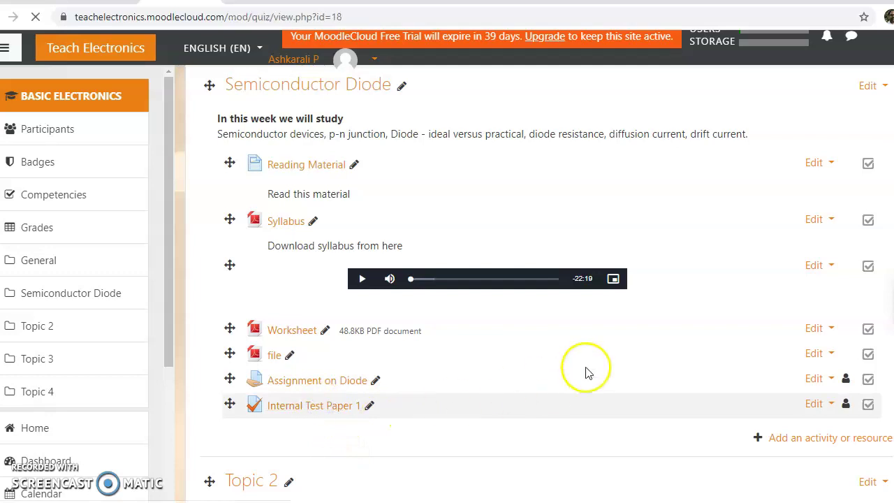
scroll(590, 373, down, 1)
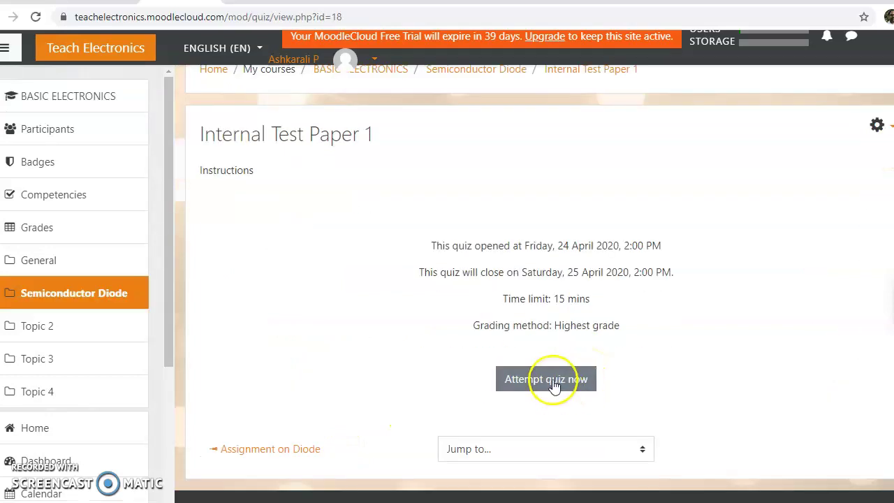
click(553, 380)
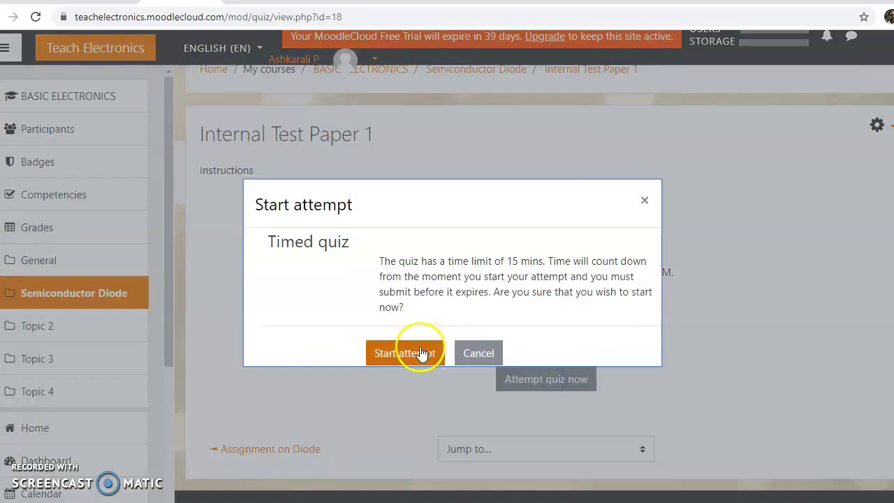
click(417, 355)
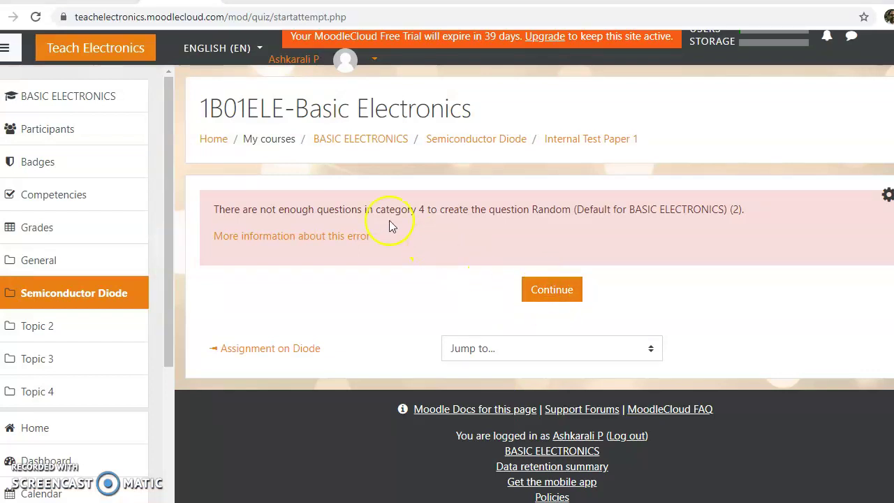
click(551, 290)
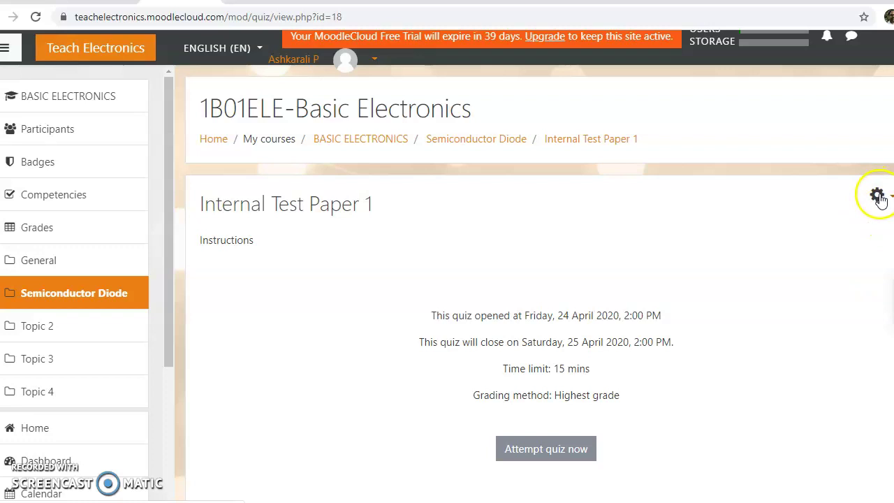
Remove the random question from Internal Test Paper 1 and save the quiz with its maximum grade of 100.00.
click(877, 195)
click(786, 285)
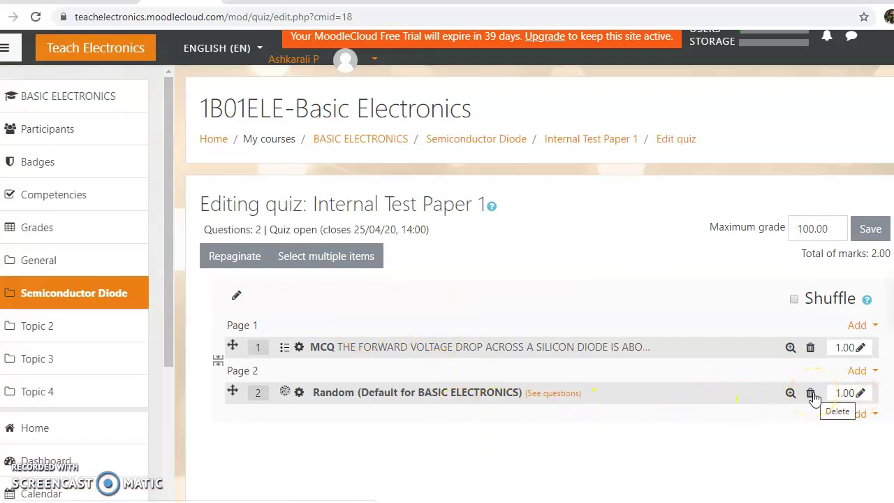
click(814, 396)
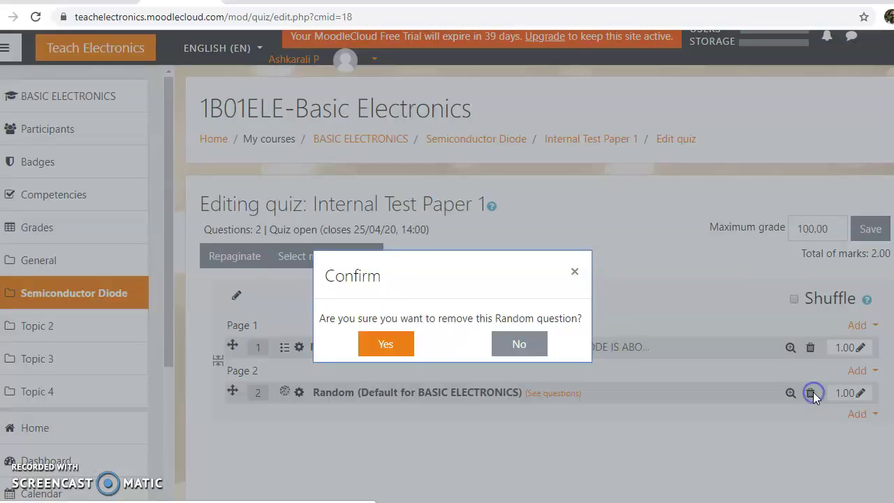
click(393, 343)
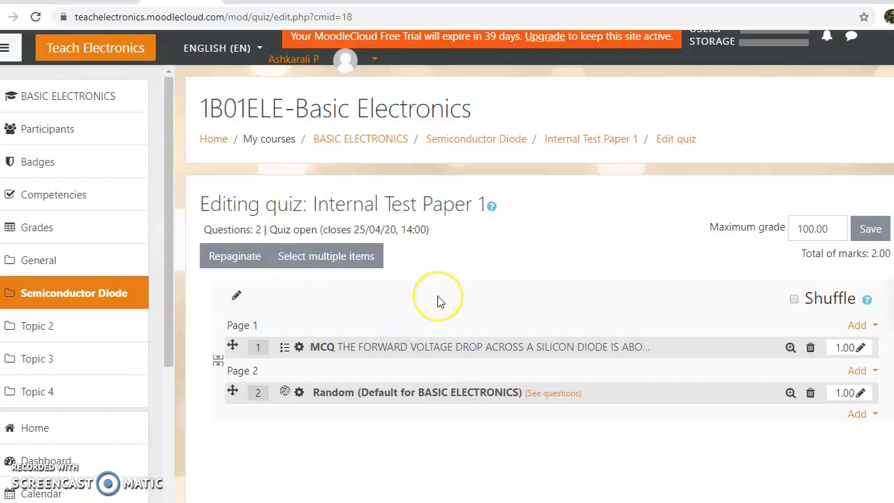
click(869, 229)
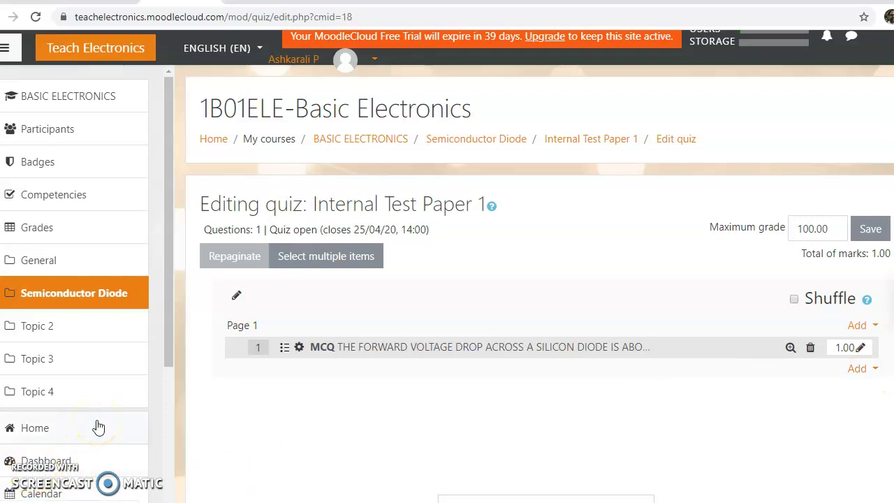
Reopen Internal Test Paper 1 from the Semiconductor Diode section and start a timed attempt.
click(241, 436)
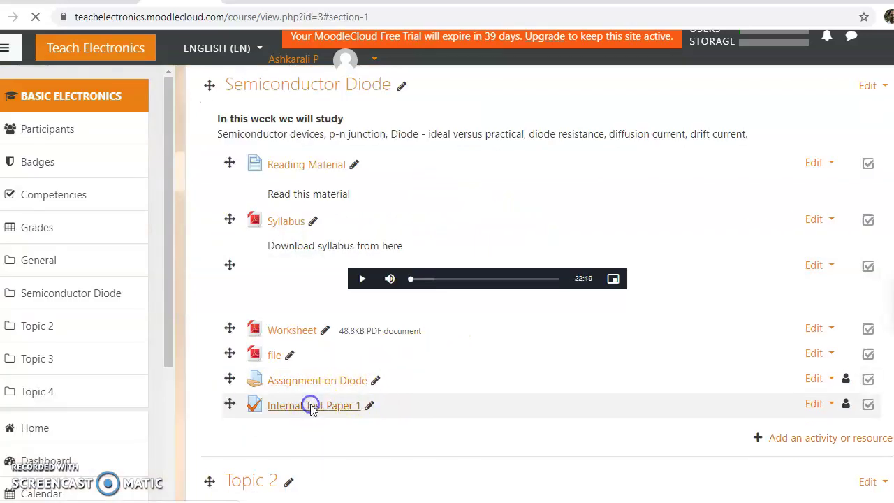
click(411, 412)
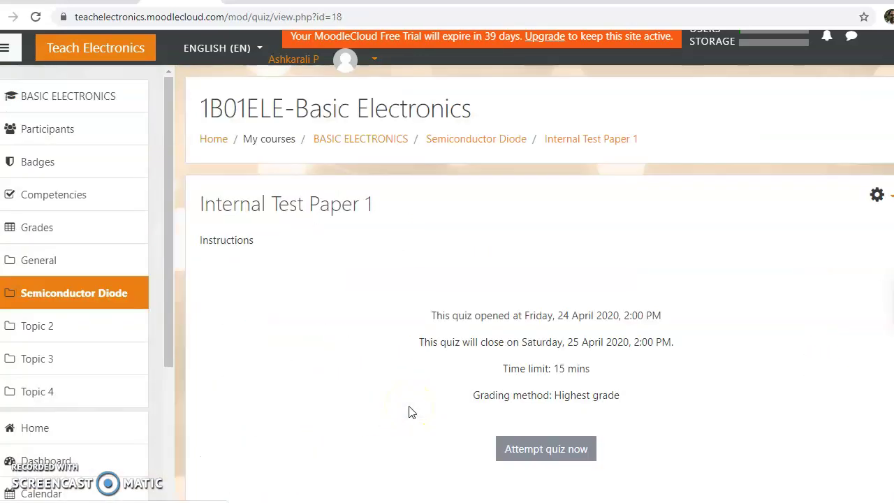
click(538, 448)
click(406, 352)
click(405, 350)
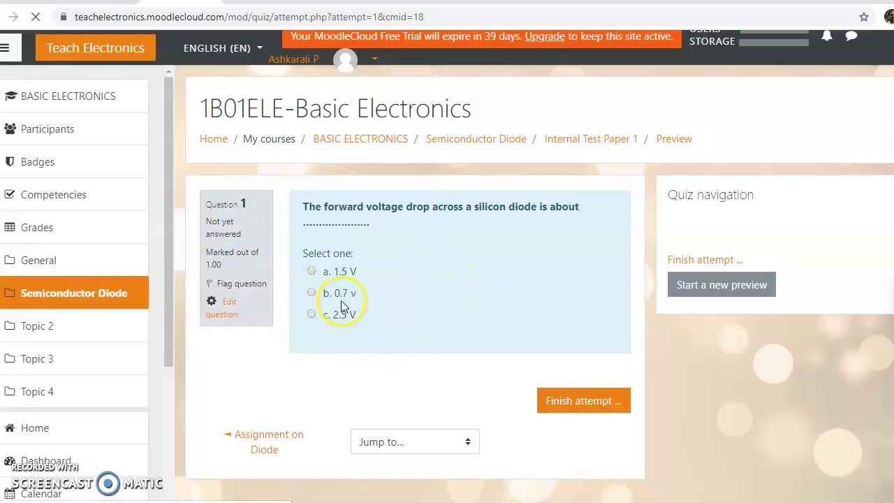
Answer the silicon diode forward voltage question with 0.7 v and finish the attempt to reach its summary.
click(311, 293)
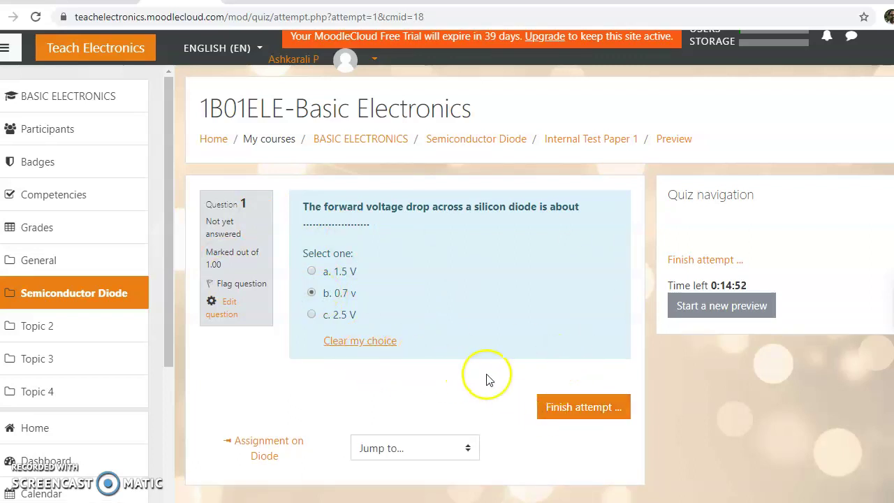
click(597, 410)
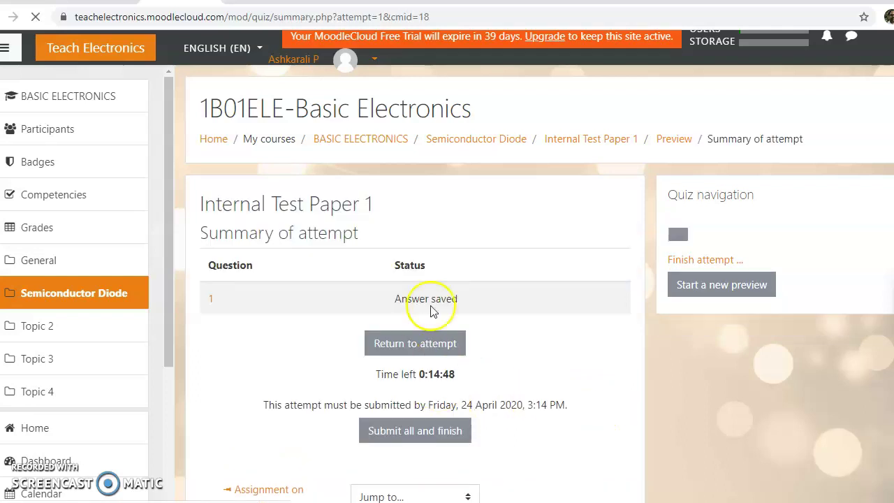
scroll(525, 369, down, 2)
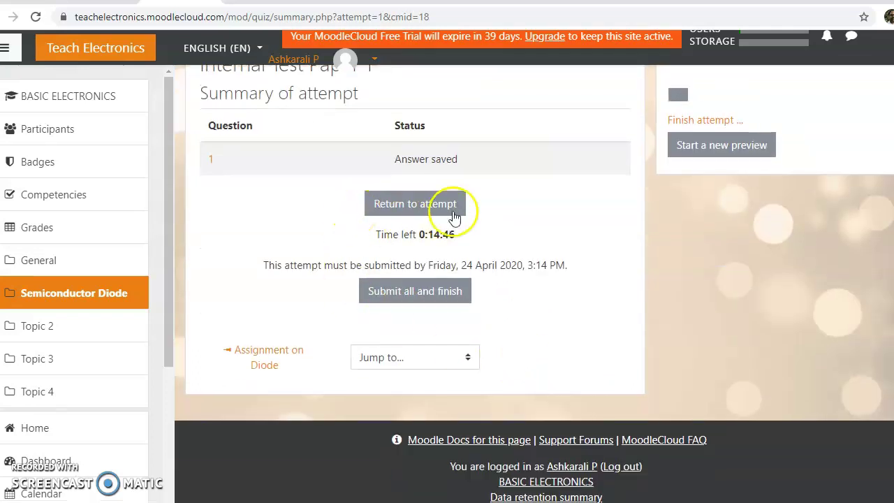